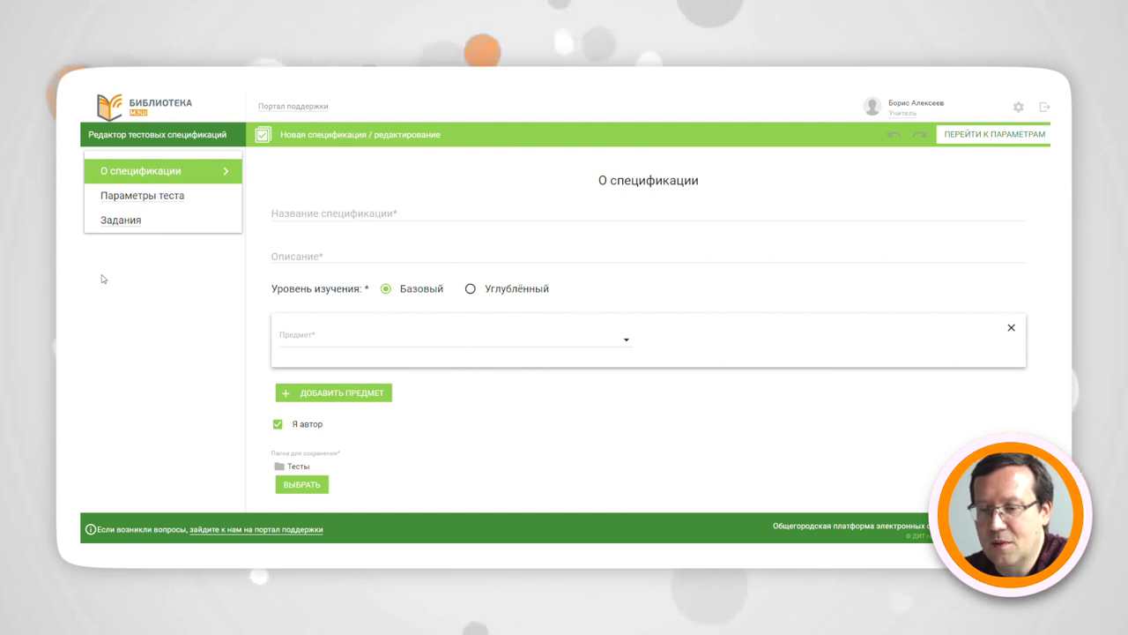
Step: Name the new specification "Тест 1" and enter "1 класс" as its description
left_click(411, 217)
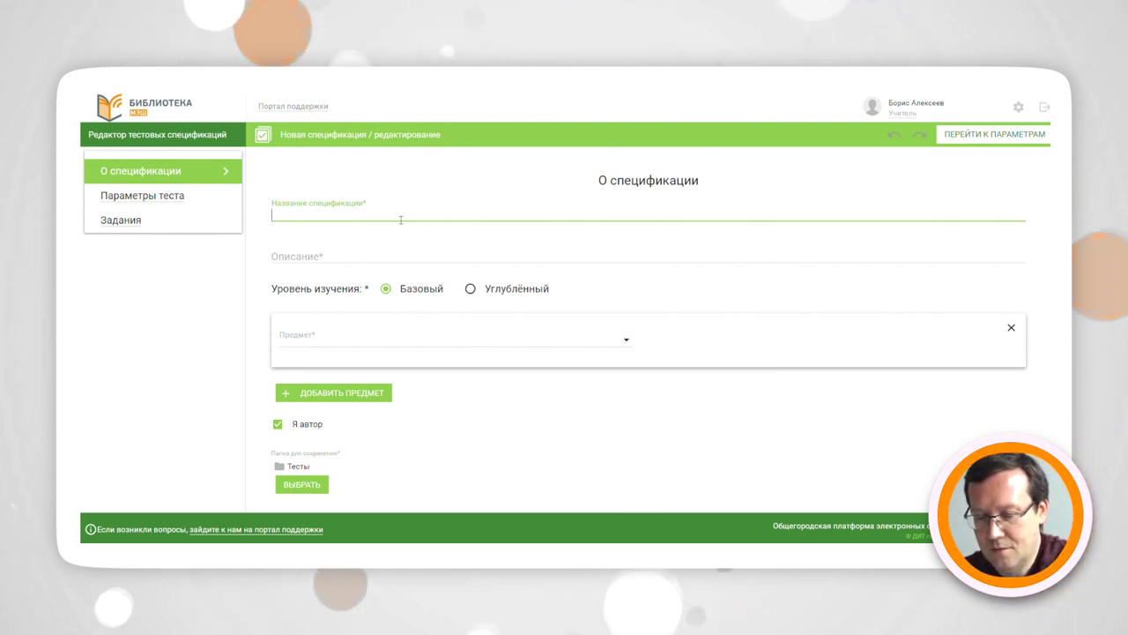
type("Тест 1")
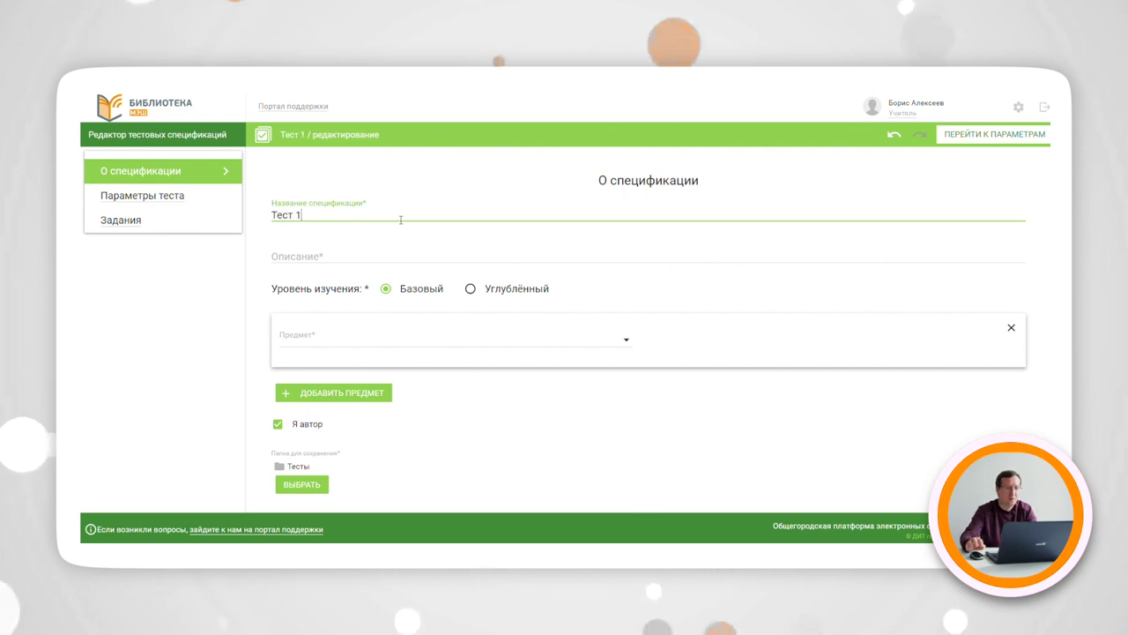
left_click(392, 256)
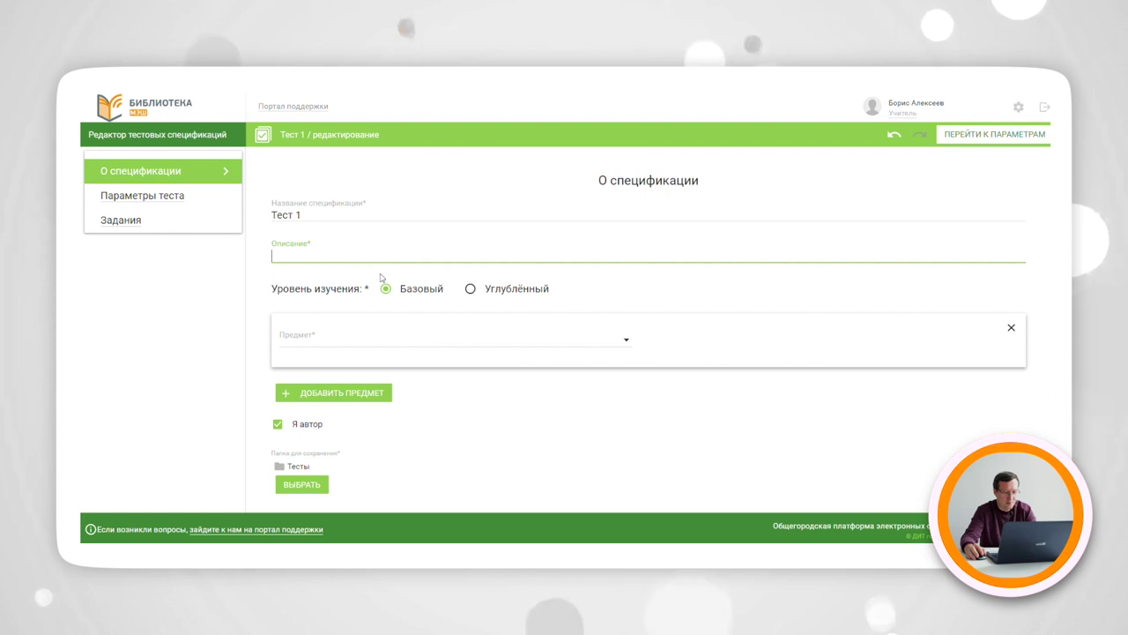
type("1 класс")
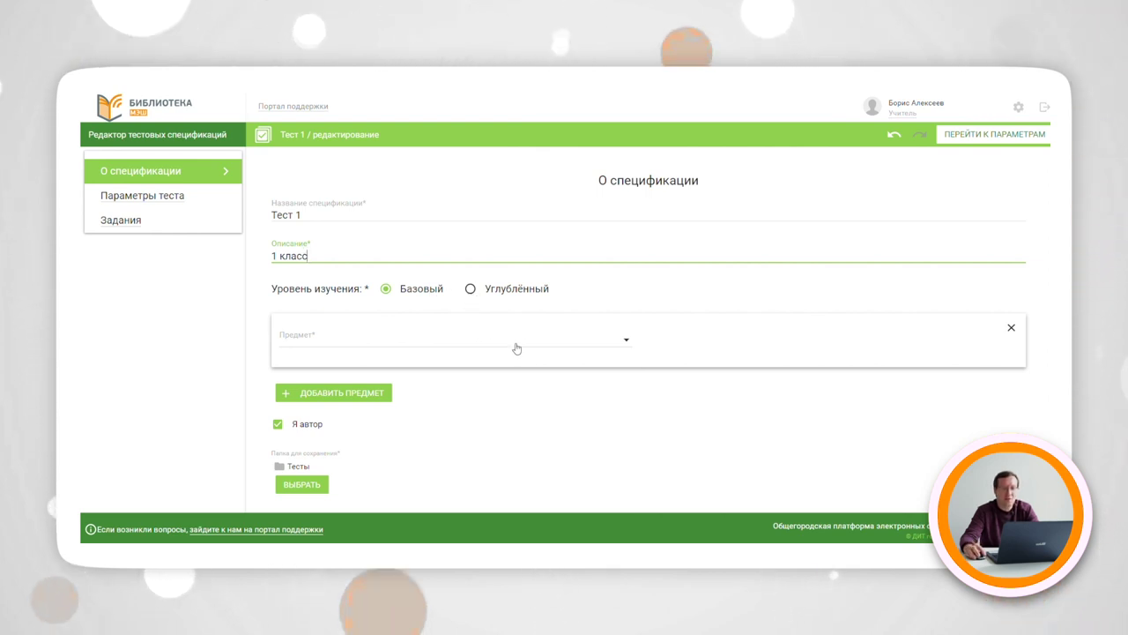
Step: Choose Алгебра as the specification's subject and set its education level to ООО
left_click(628, 344)
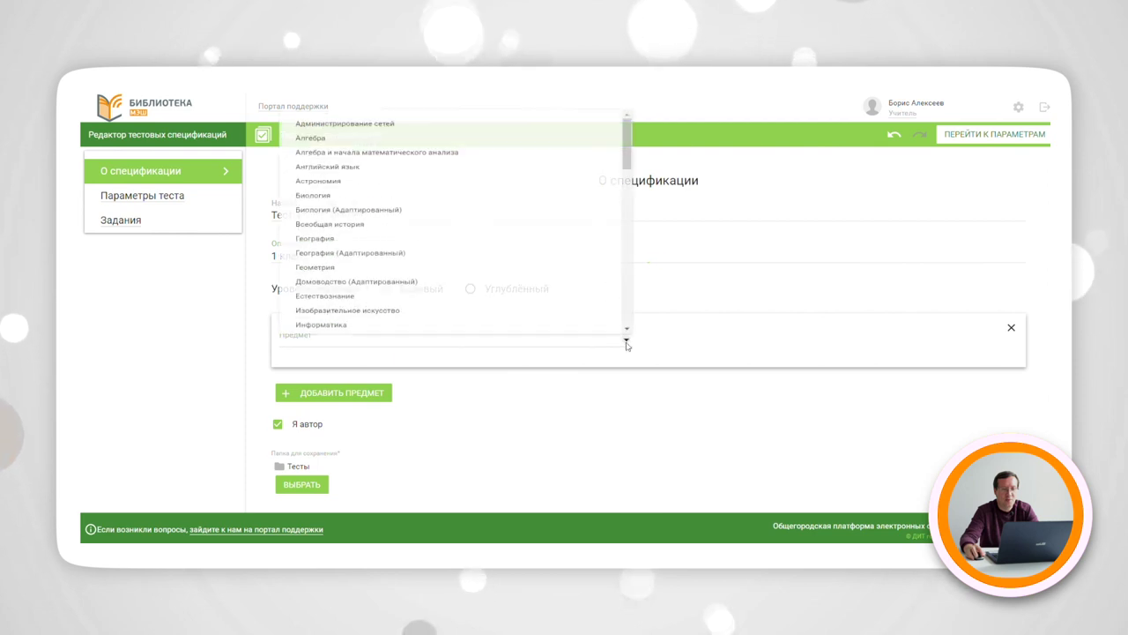
left_click(428, 143)
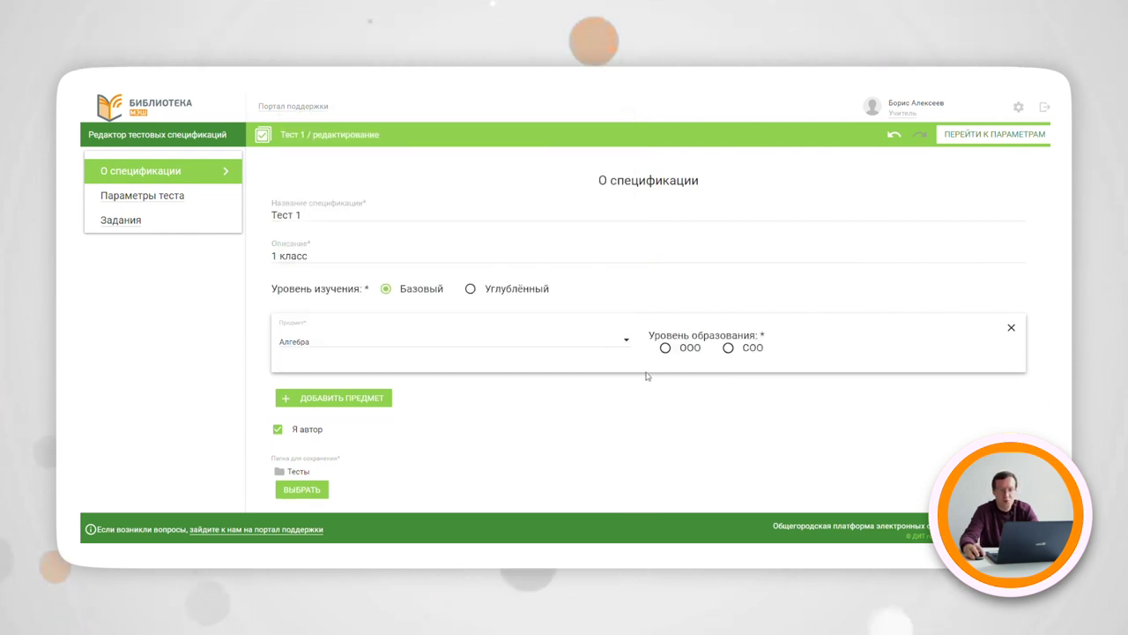
left_click(666, 347)
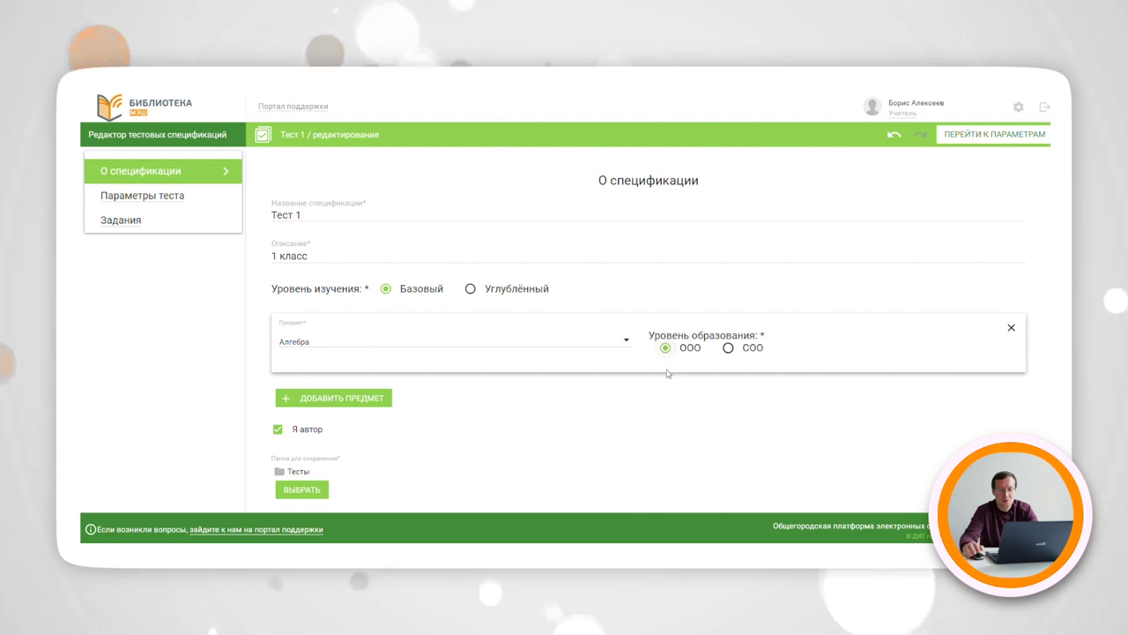
scroll(616, 401, "down", 1)
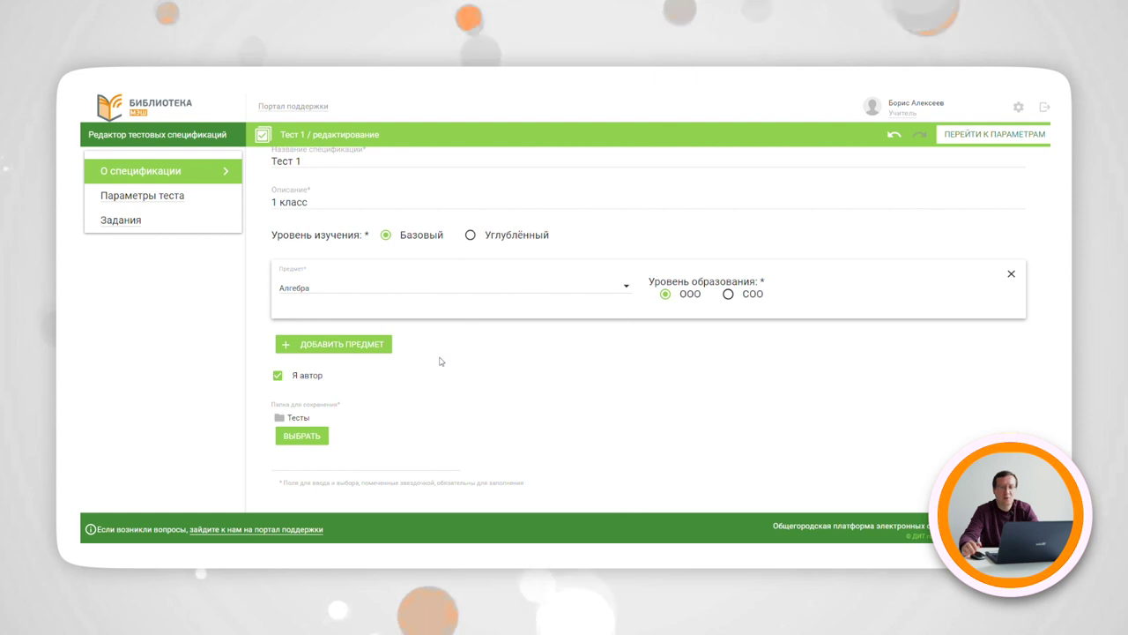
scroll(489, 364, "up", 1)
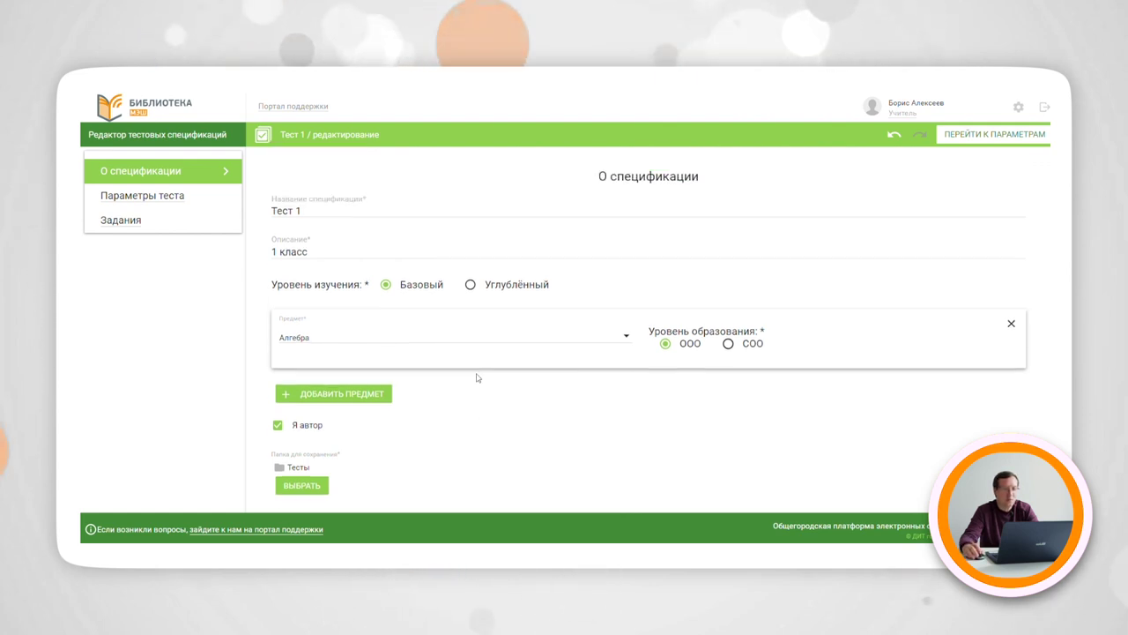
scroll(471, 411, "down", 1)
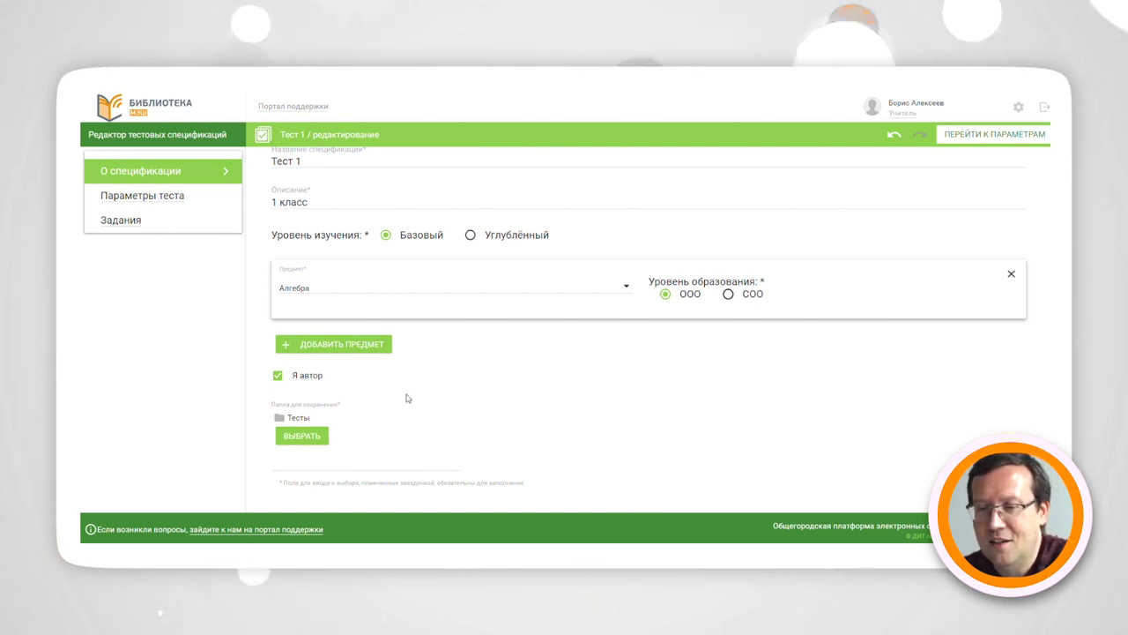
scroll(408, 398, "up", 1)
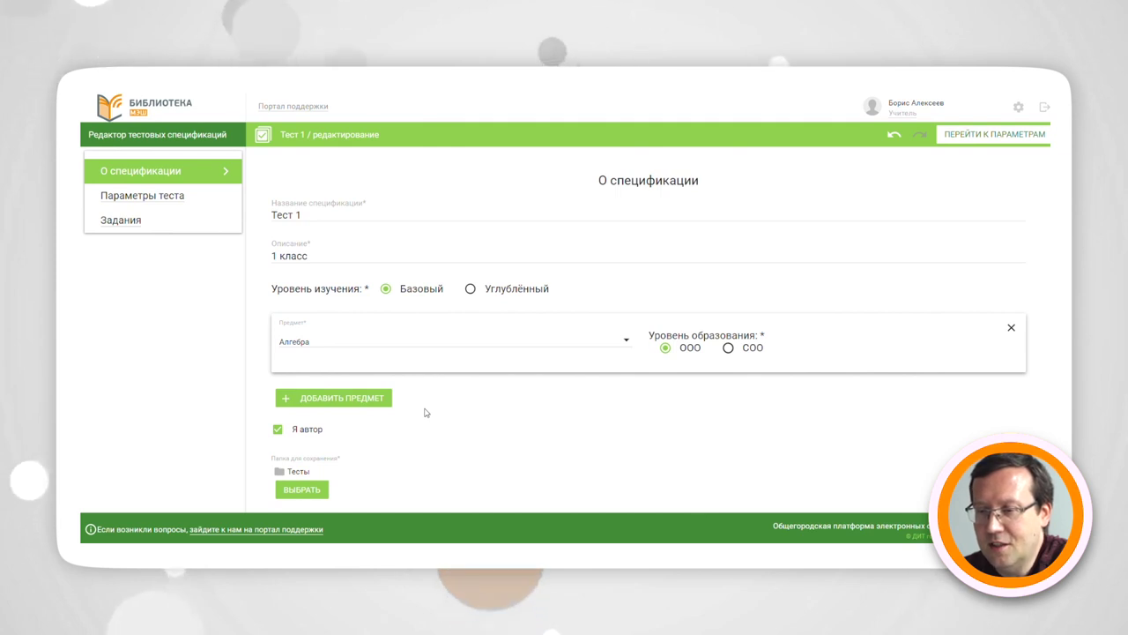
scroll(426, 412, "down", 1)
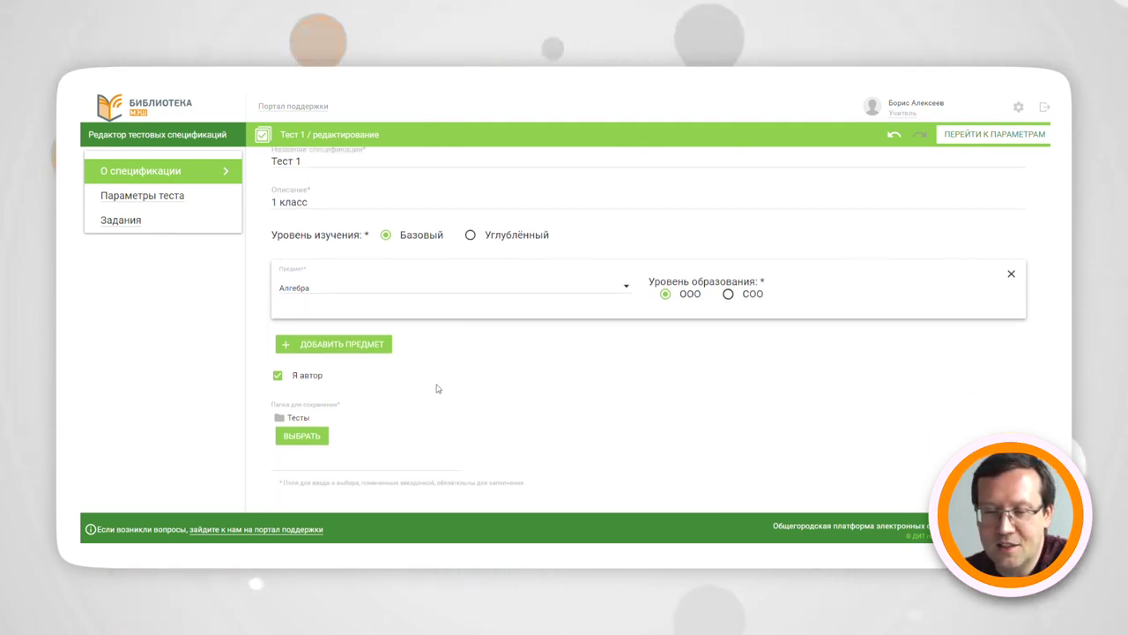
scroll(529, 384, "up", 1)
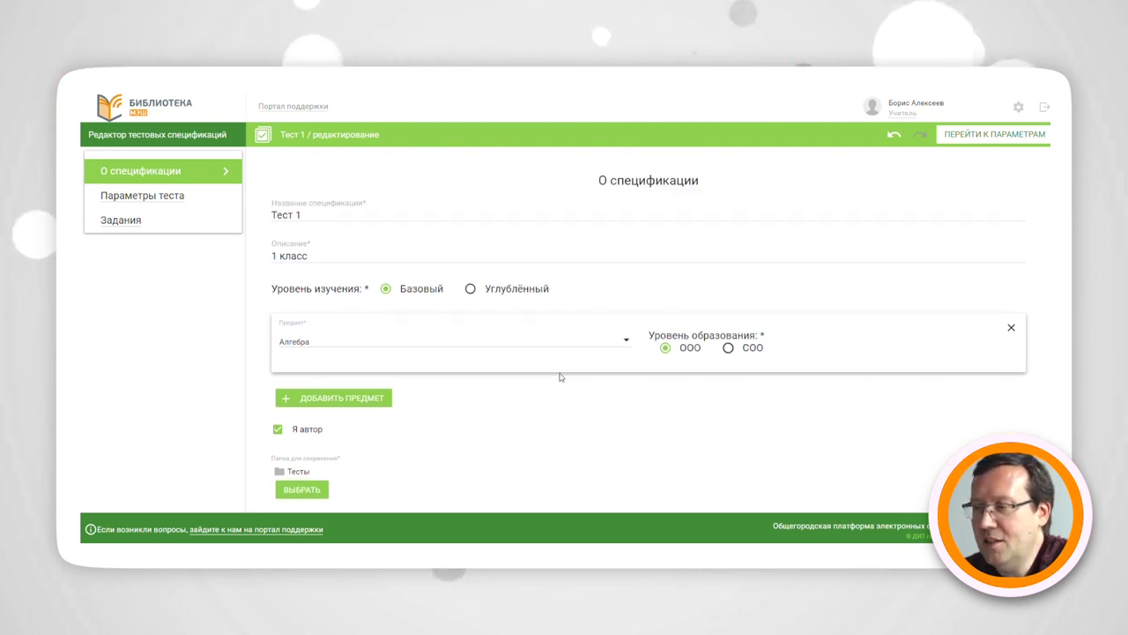
Step: Look through the save folders available under Мои материалы and close the folder chooser without saving a choice
scroll(493, 375, "down", 1)
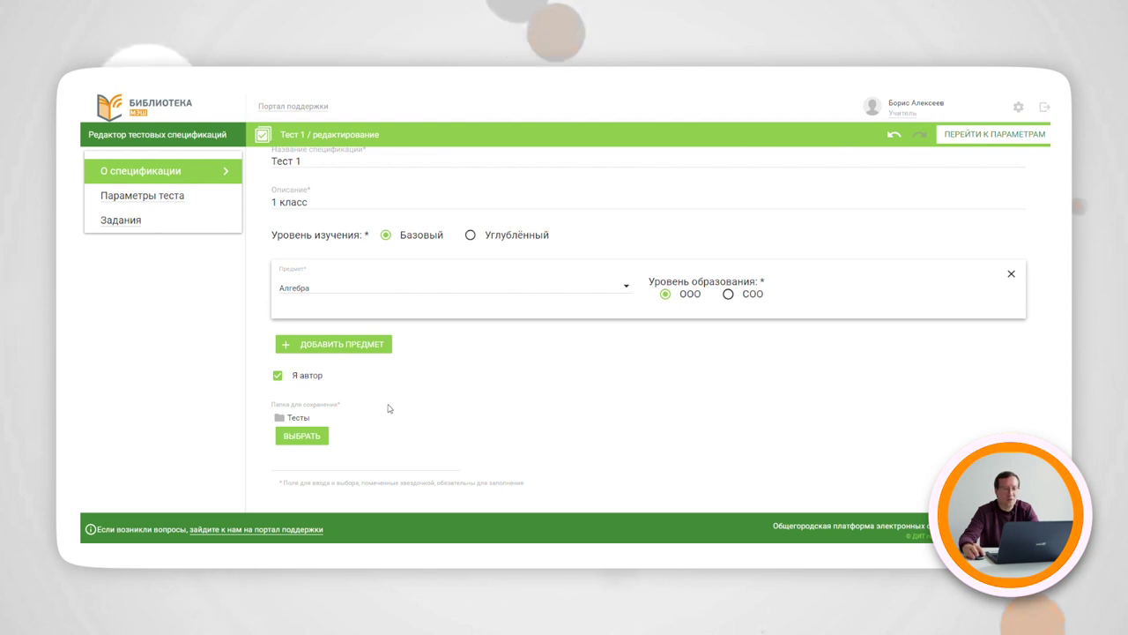
left_click(302, 437)
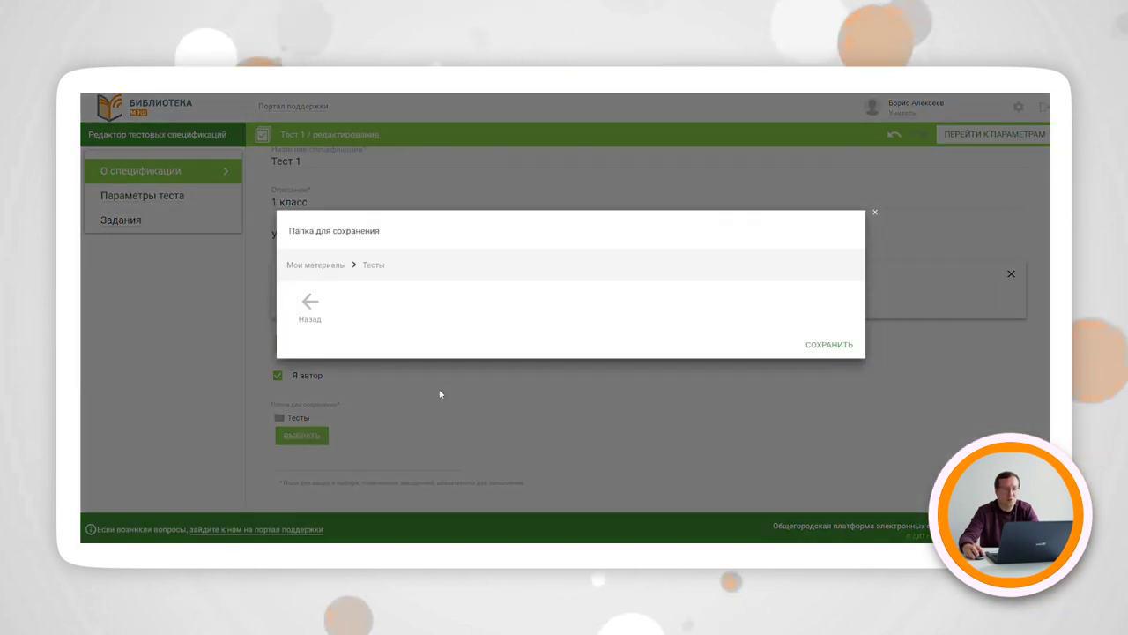
left_click(310, 310)
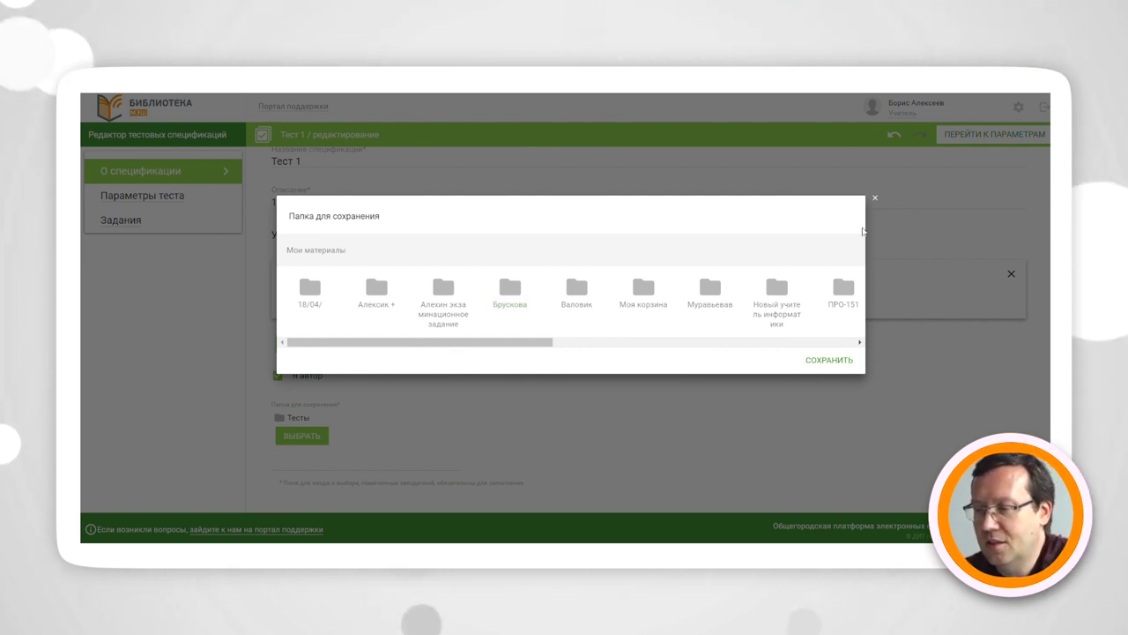
left_click(875, 198)
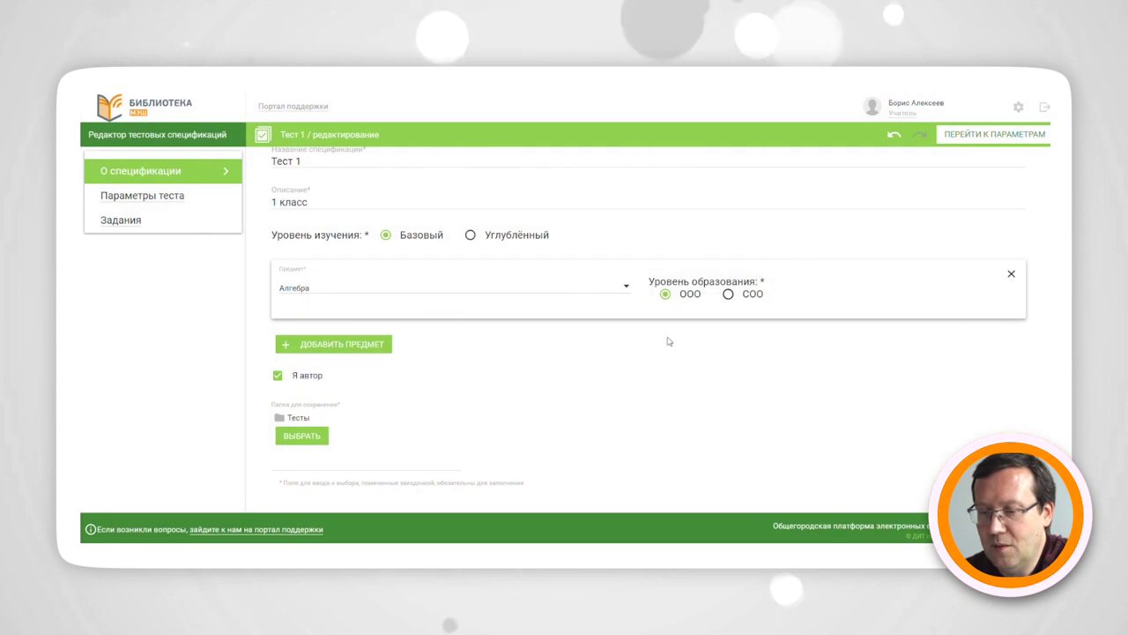
scroll(564, 419, "up", 1)
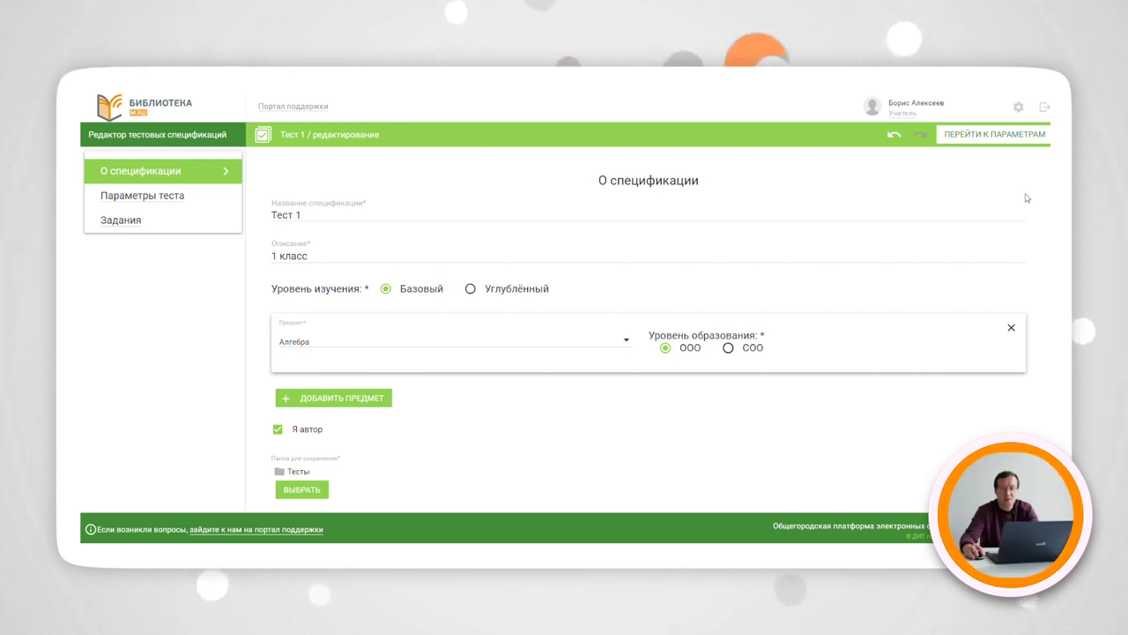
Step: Proceed to the test parameters and set the test duration to 10 minutes
left_click(991, 139)
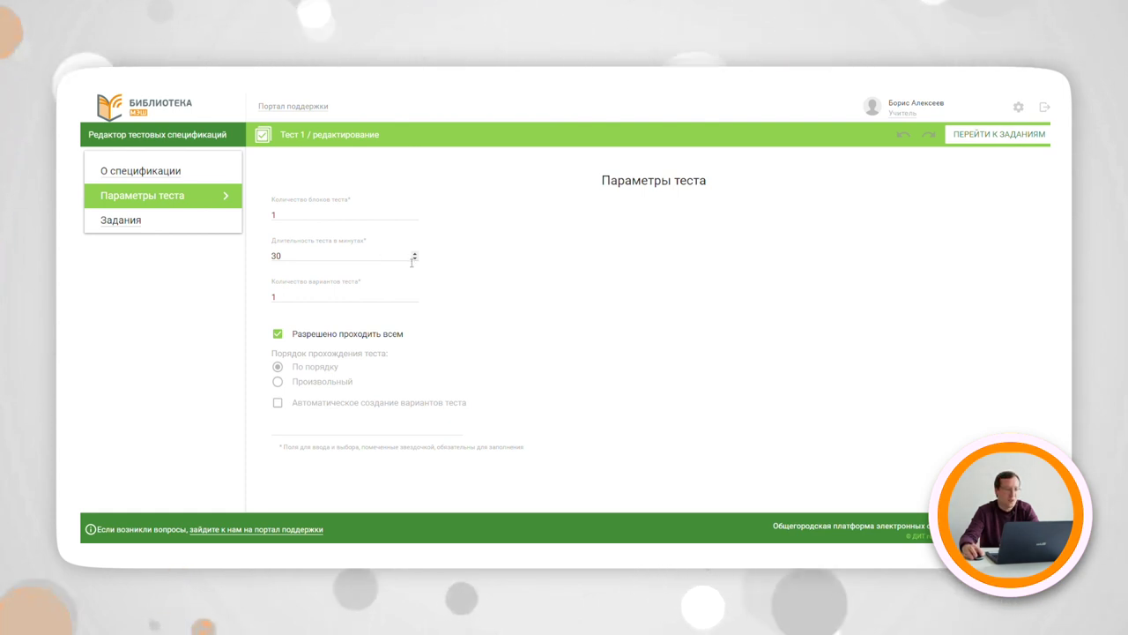
left_click(296, 255)
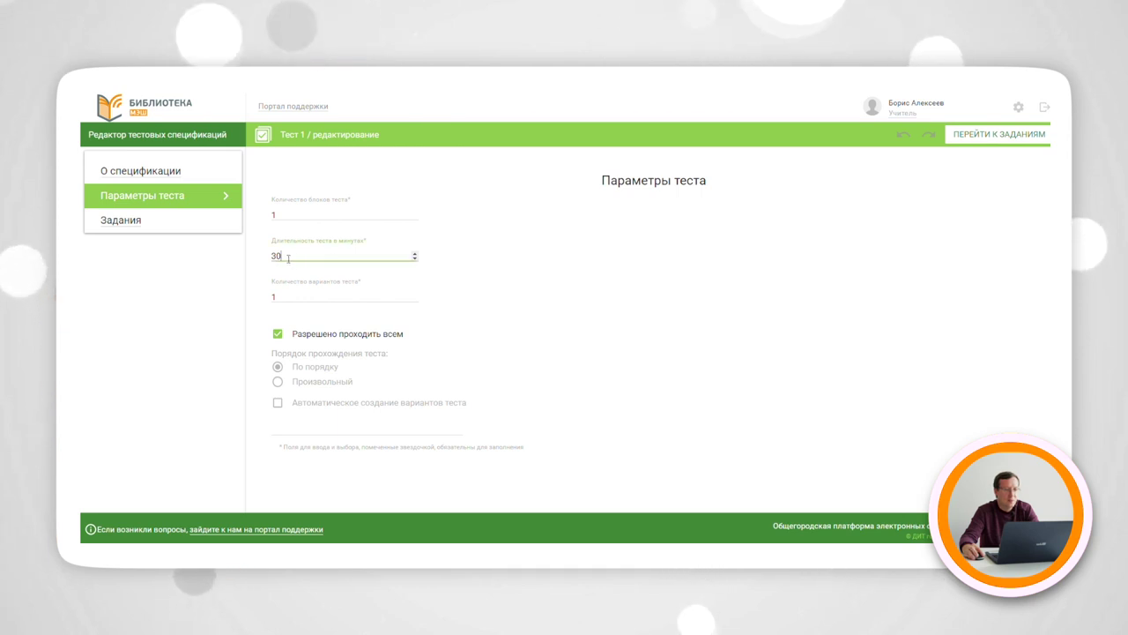
double_click(276, 256)
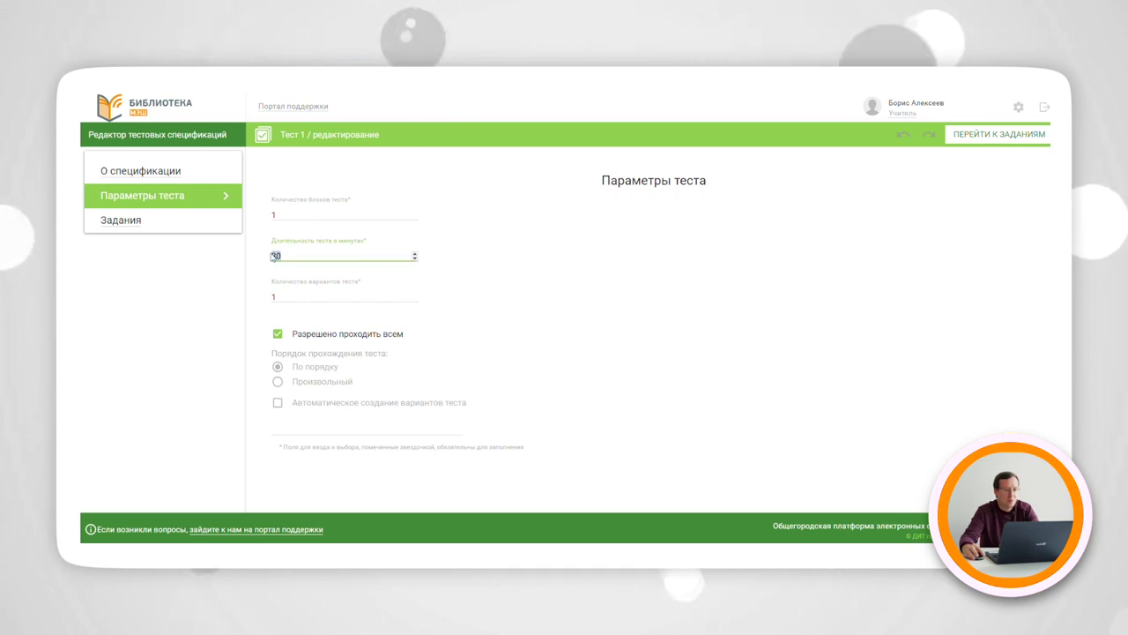
left_click(415, 259)
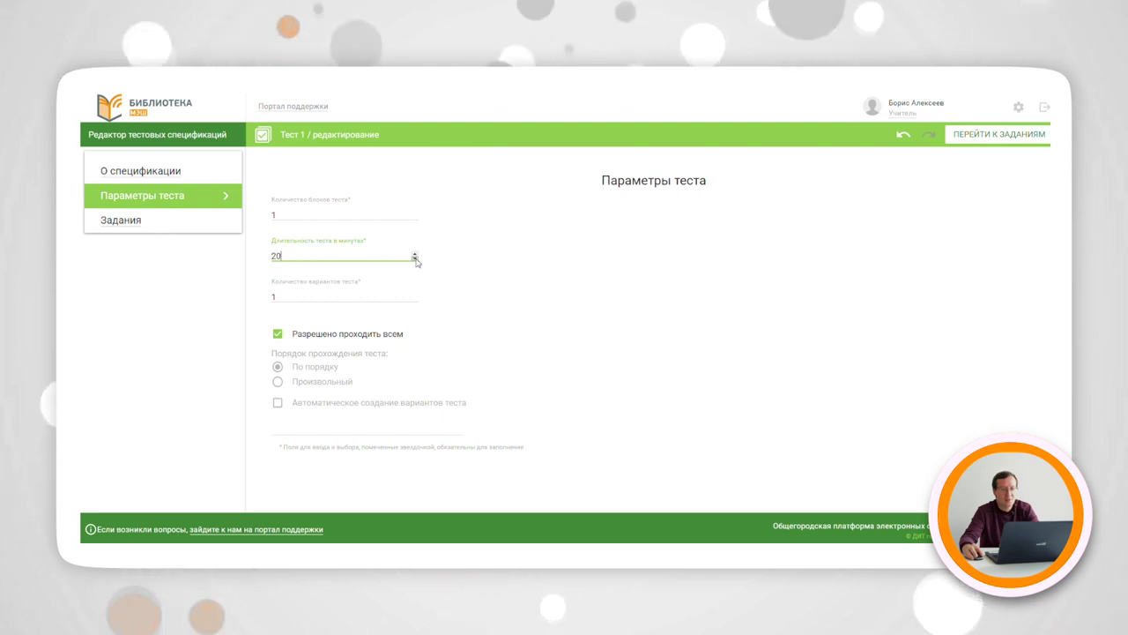
double_click(295, 256)
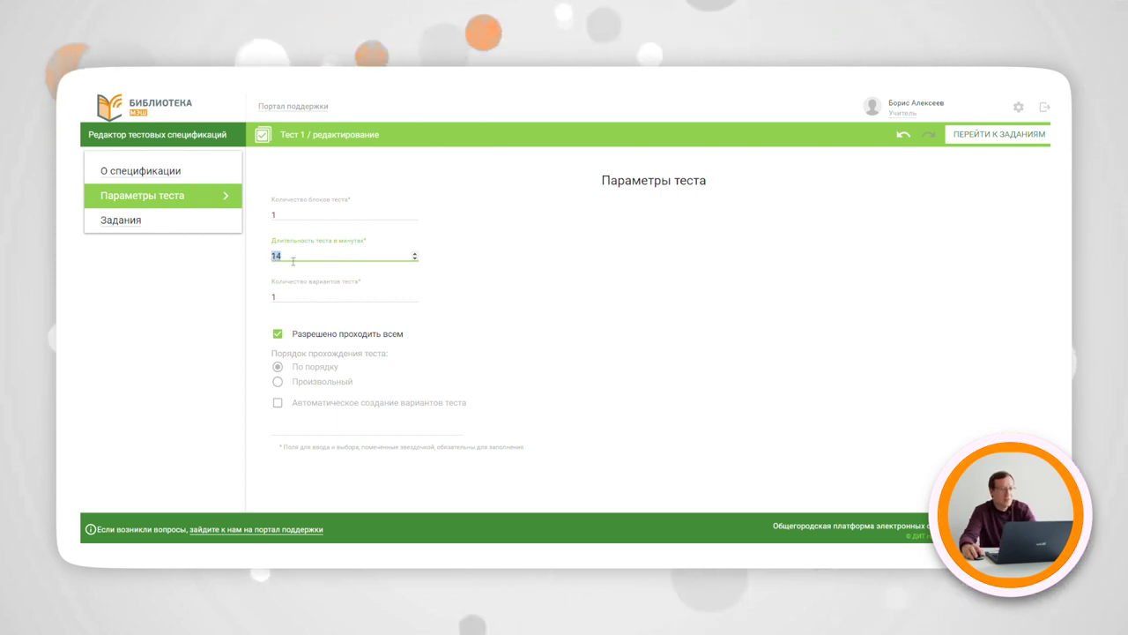
type("1")
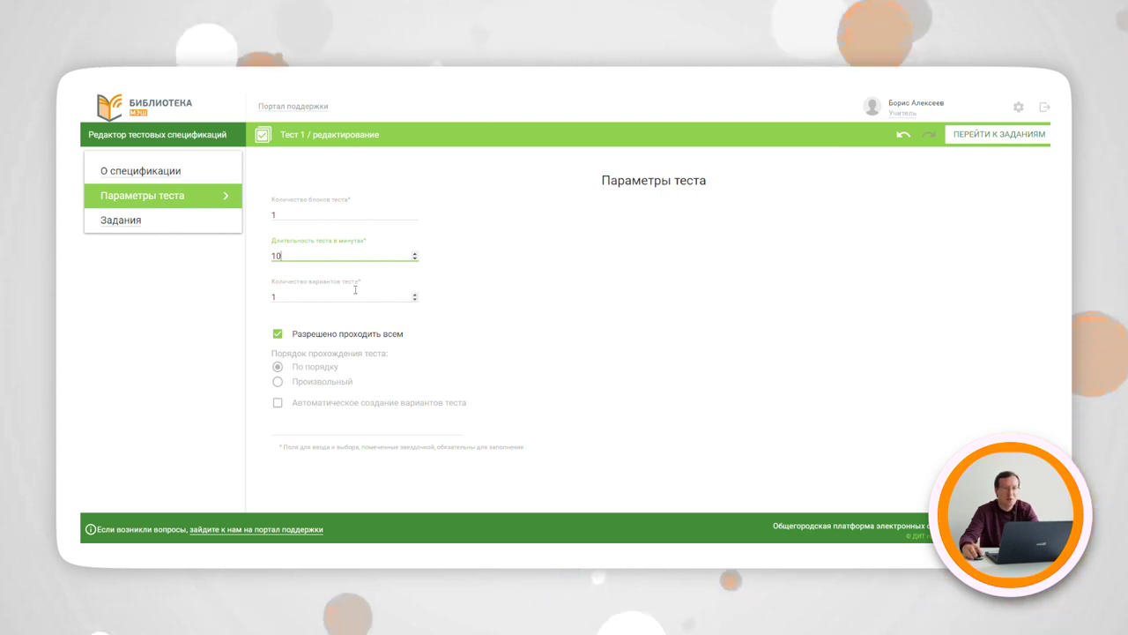
Step: Try other values for the number of test variants and set it back to 1
double_click(416, 300)
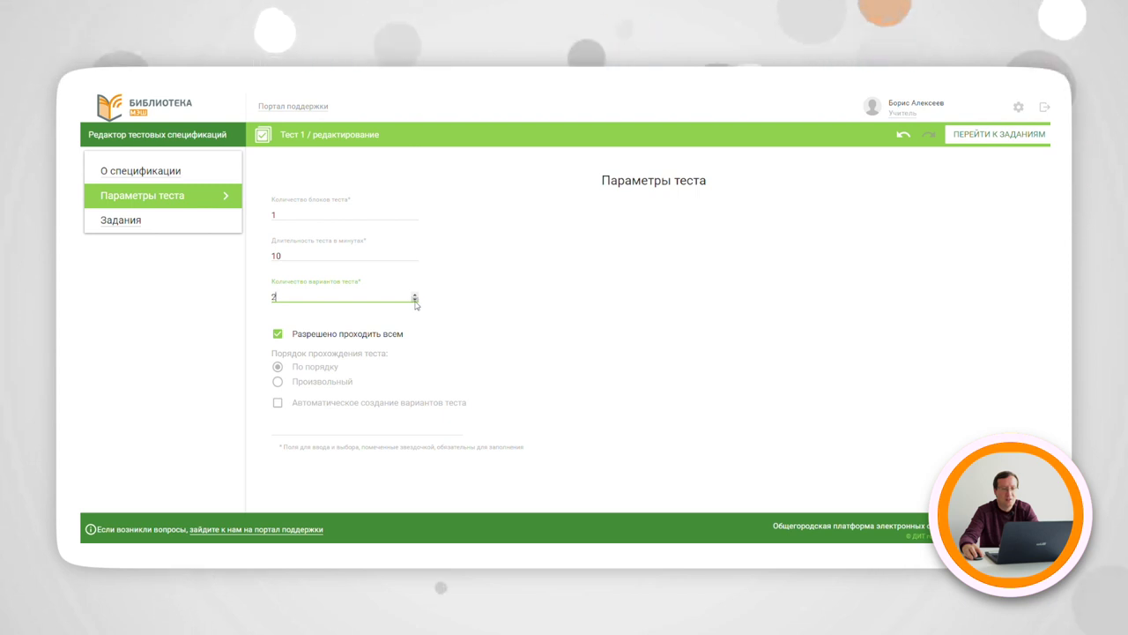
left_click(415, 301)
left_click(415, 300)
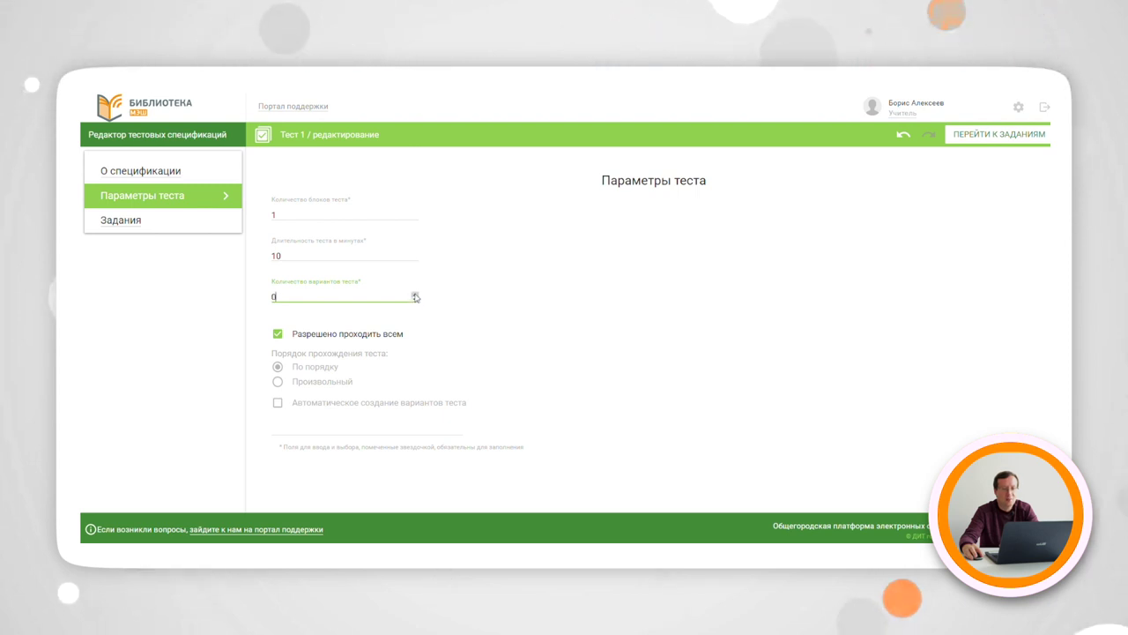
left_click(415, 294)
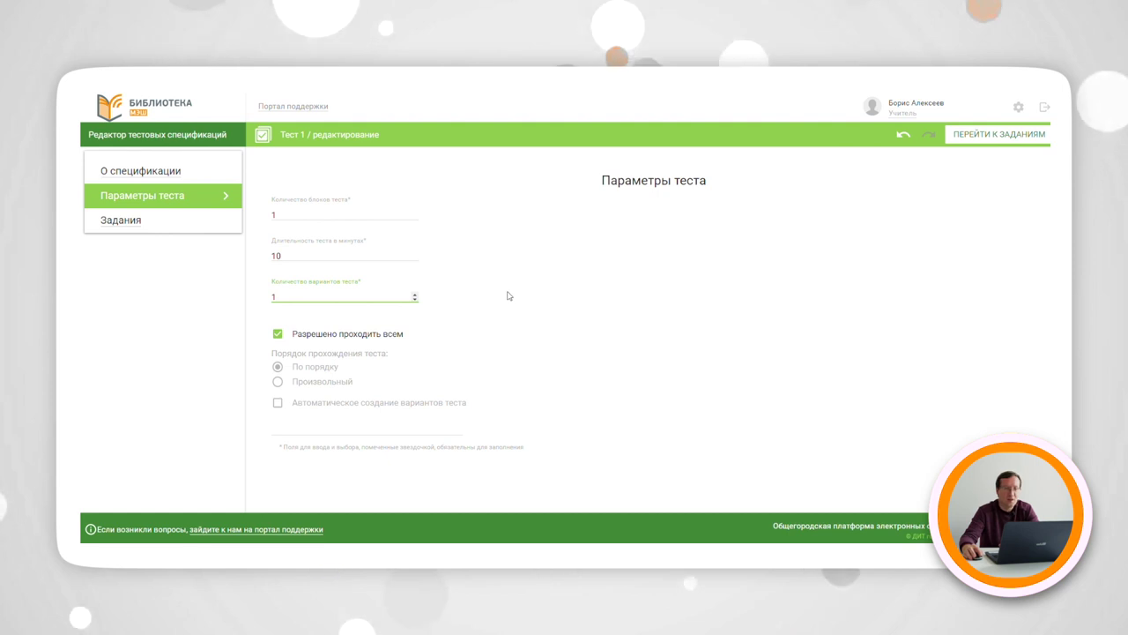
Step: Proceed to the specification's tasks, open the unnamed block for editing and rename it "Блок 1"
left_click(991, 137)
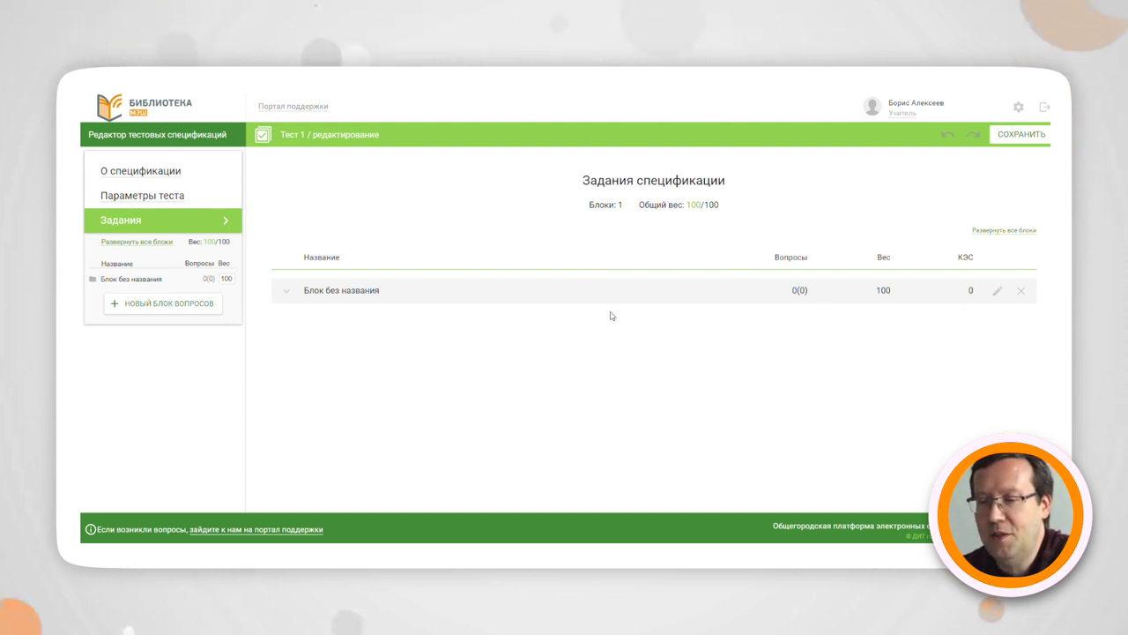
left_click(346, 295)
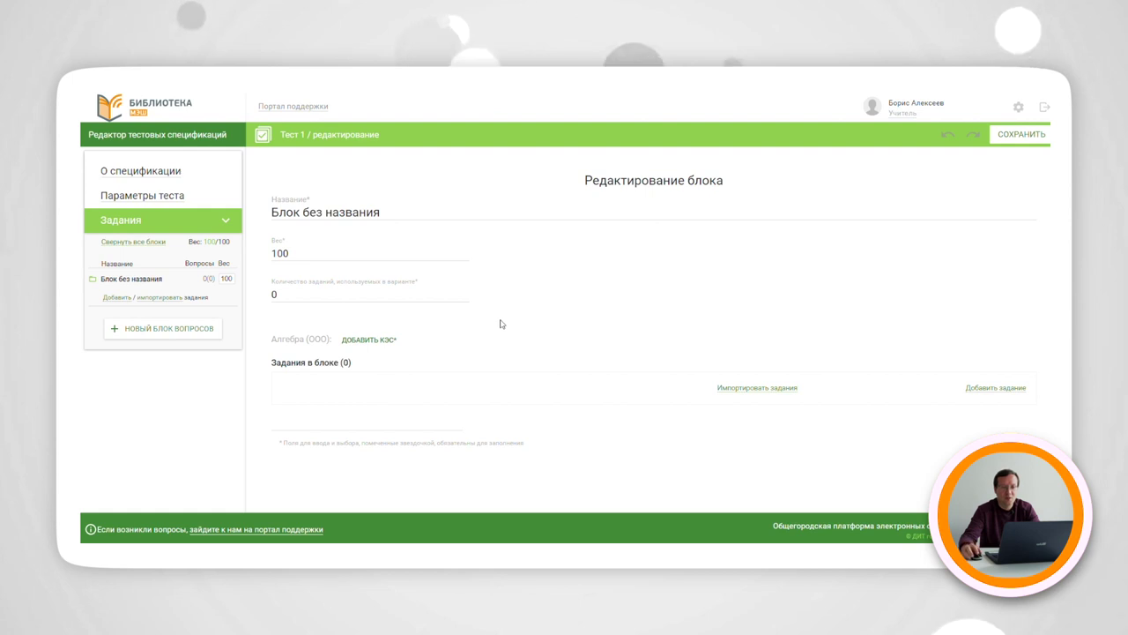
left_click(447, 218)
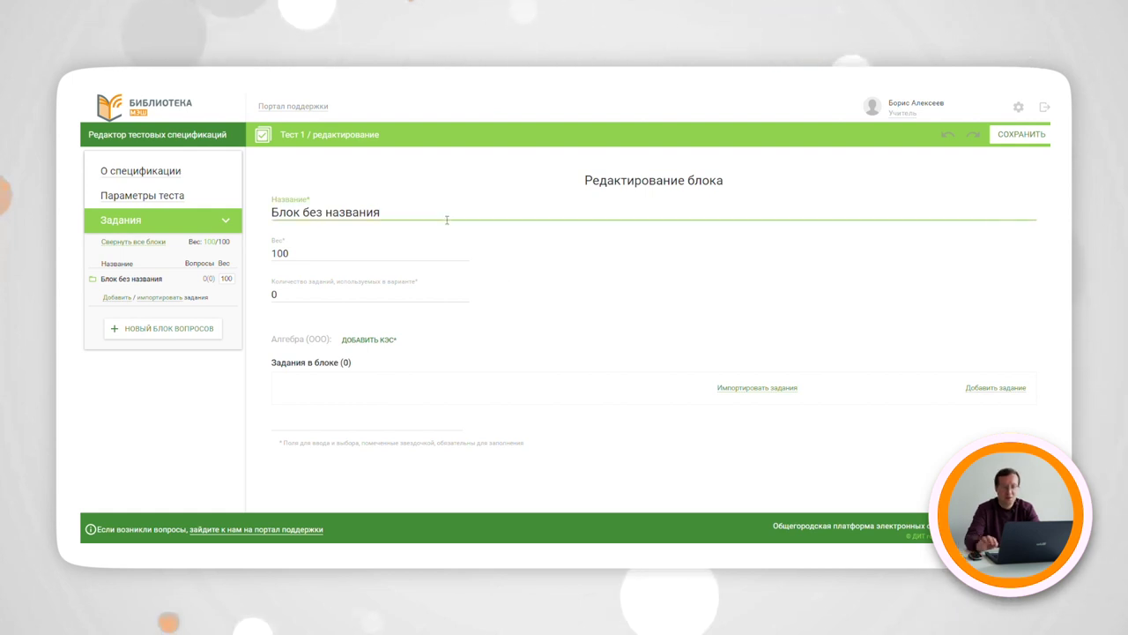
key("BackSpace")
key("BackSpace")
key("BackSpace")
key("BackSpace")
key("BackSpace")
key("BackSpace")
key("BackSpace")
key("BackSpace")
key("BackSpace")
key("BackSpace")
key("BackSpace")
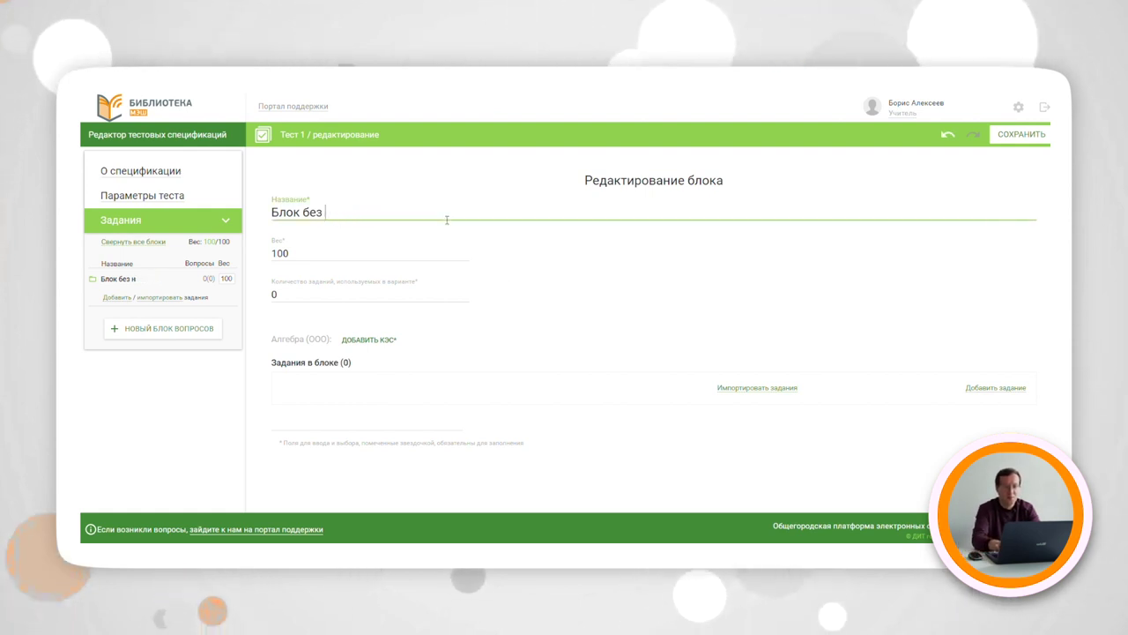
type("1")
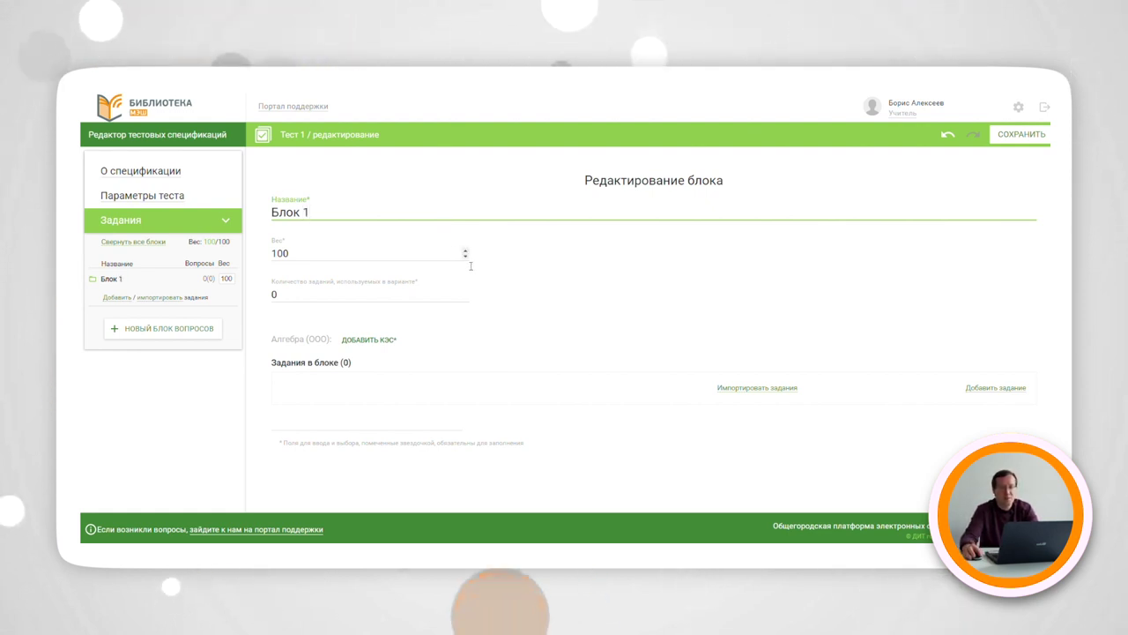
Step: Try lower weight values for Блок 1 and set its weight back to 100
left_click(466, 257)
left_click(466, 257)
left_click(465, 257)
left_click(465, 257)
left_click(465, 257)
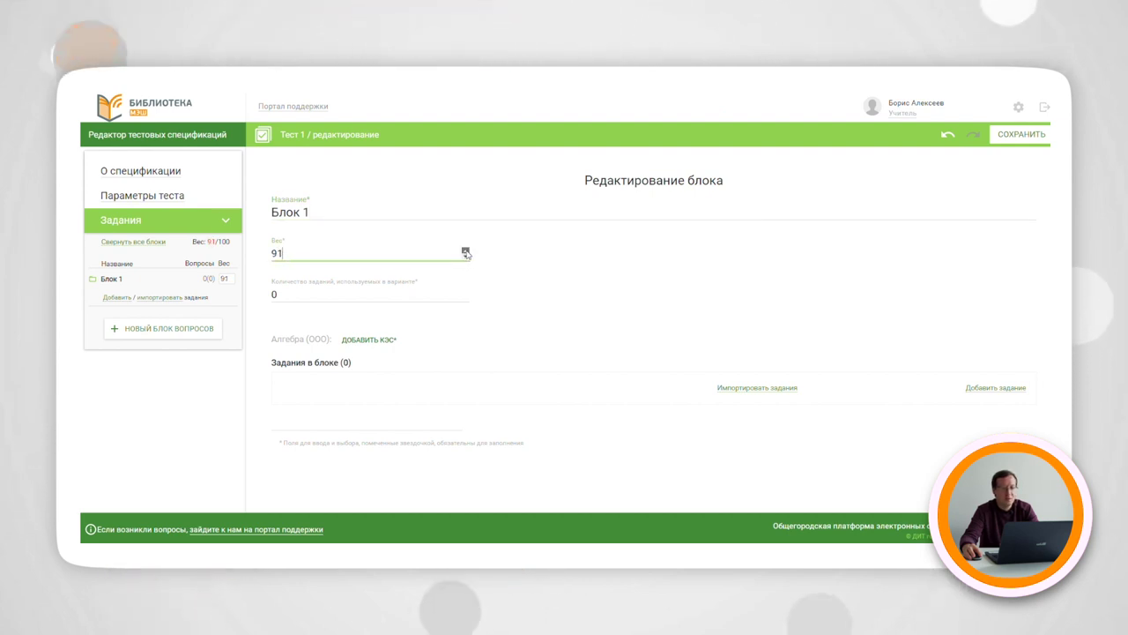
left_click(465, 257)
left_click(465, 258)
left_click(465, 251)
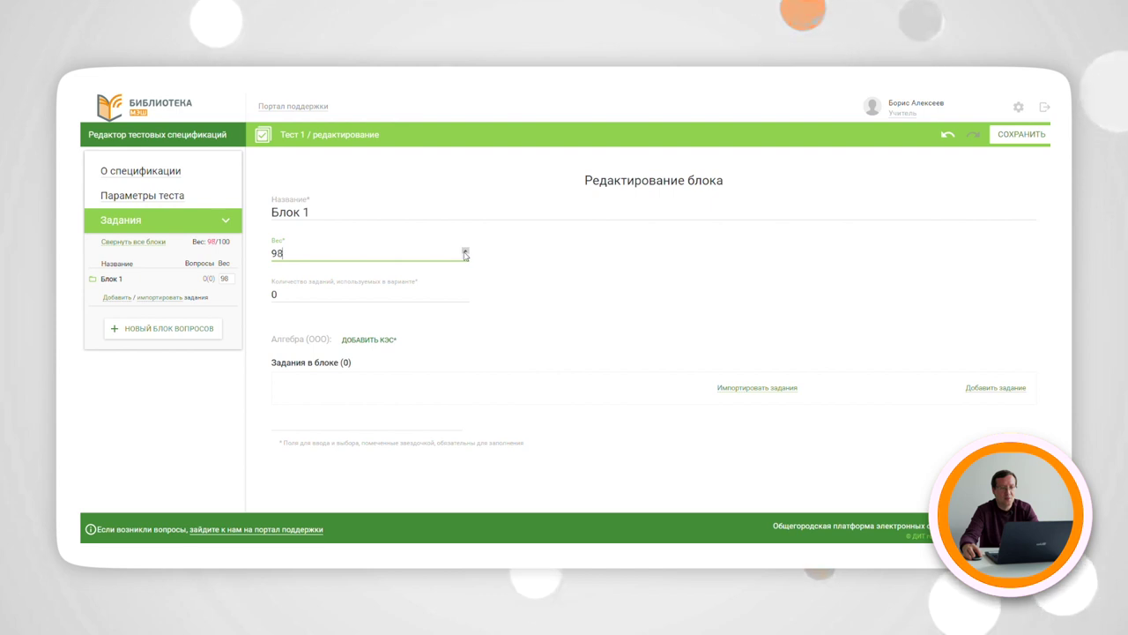
left_click(465, 251)
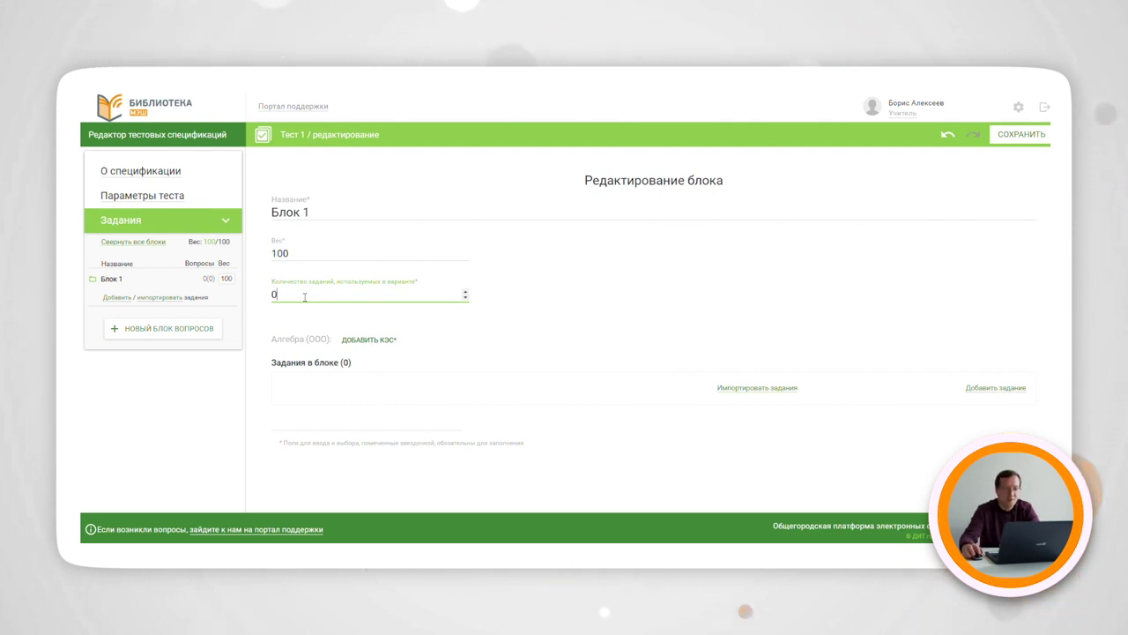
Step: Set the number of tasks used per variant in Блок 1 to 5 and add the КЭС "3 Уравнения и неравенства"
key("BackSpace")
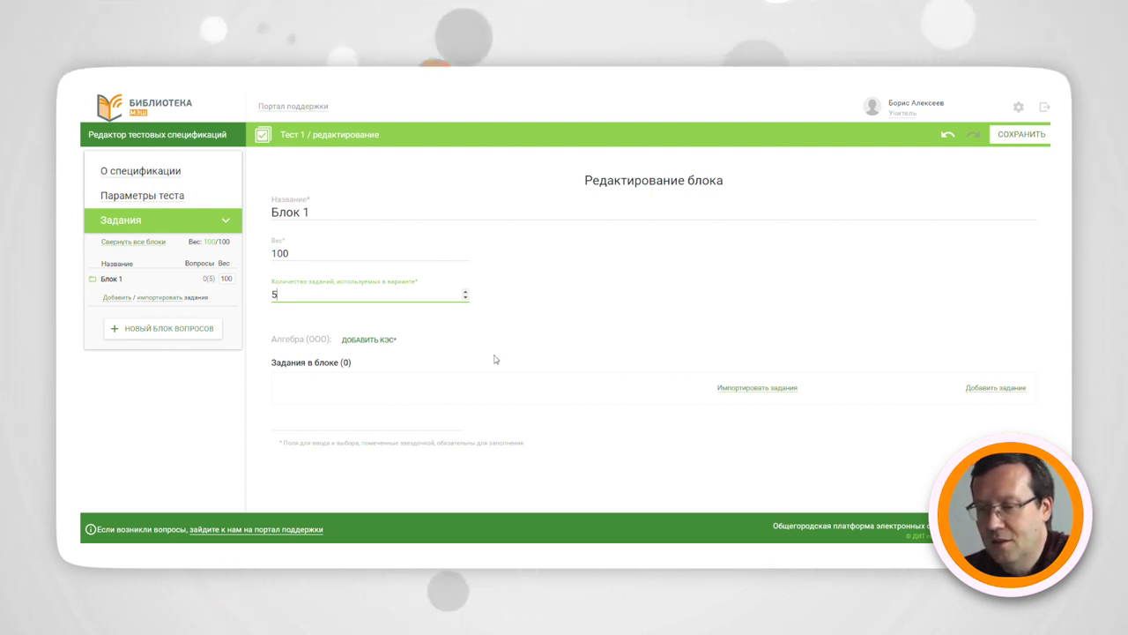
left_click(381, 342)
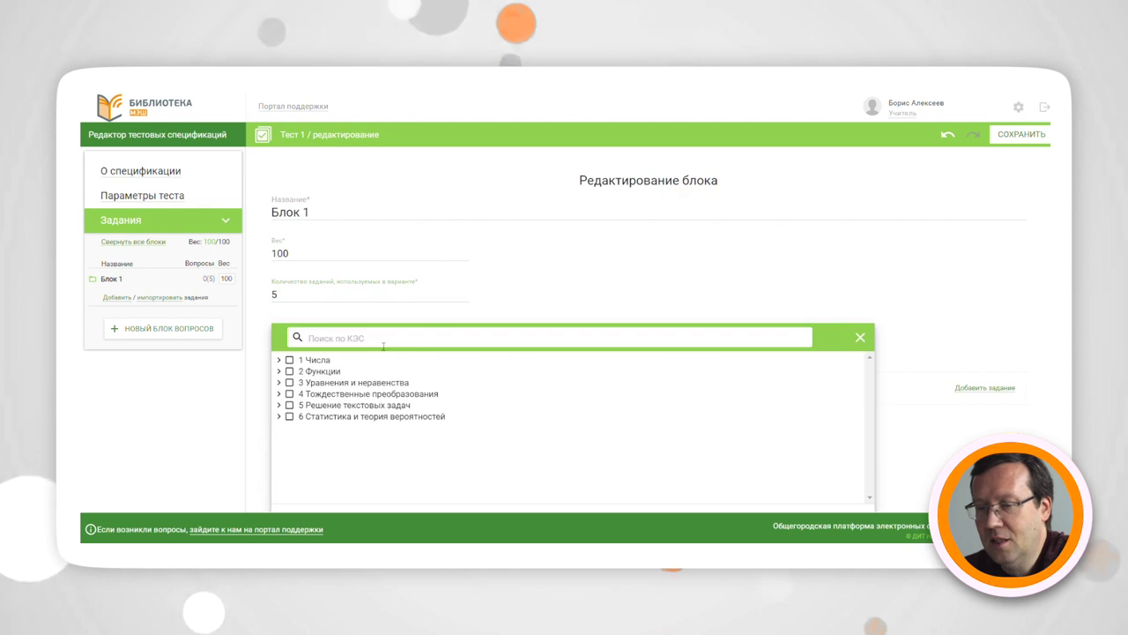
left_click(290, 384)
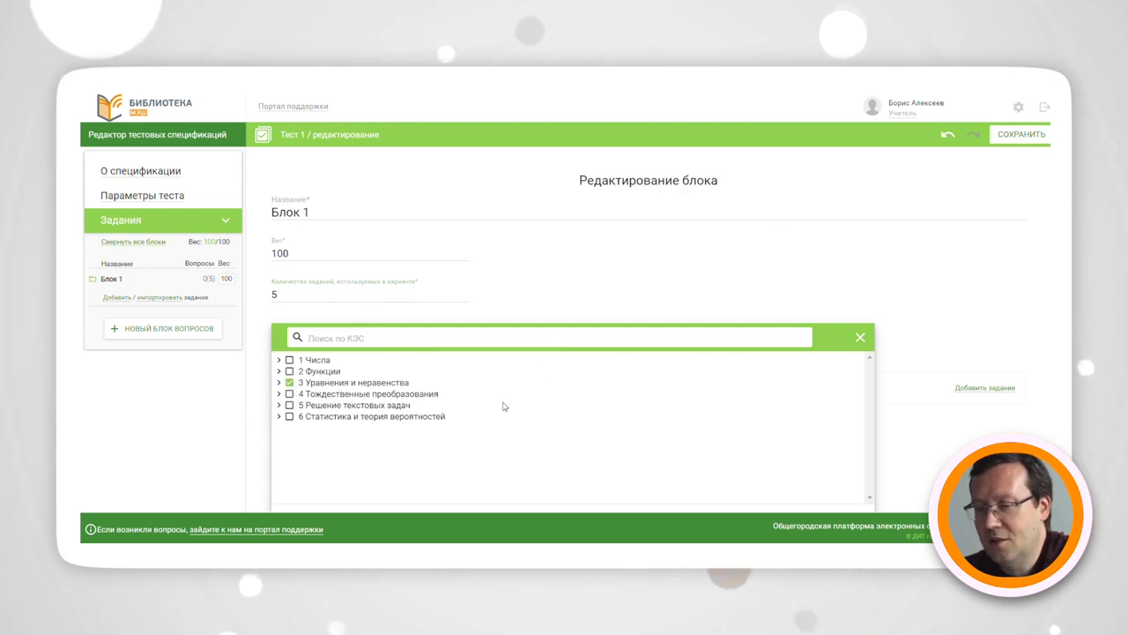
scroll(547, 414, "down", 1)
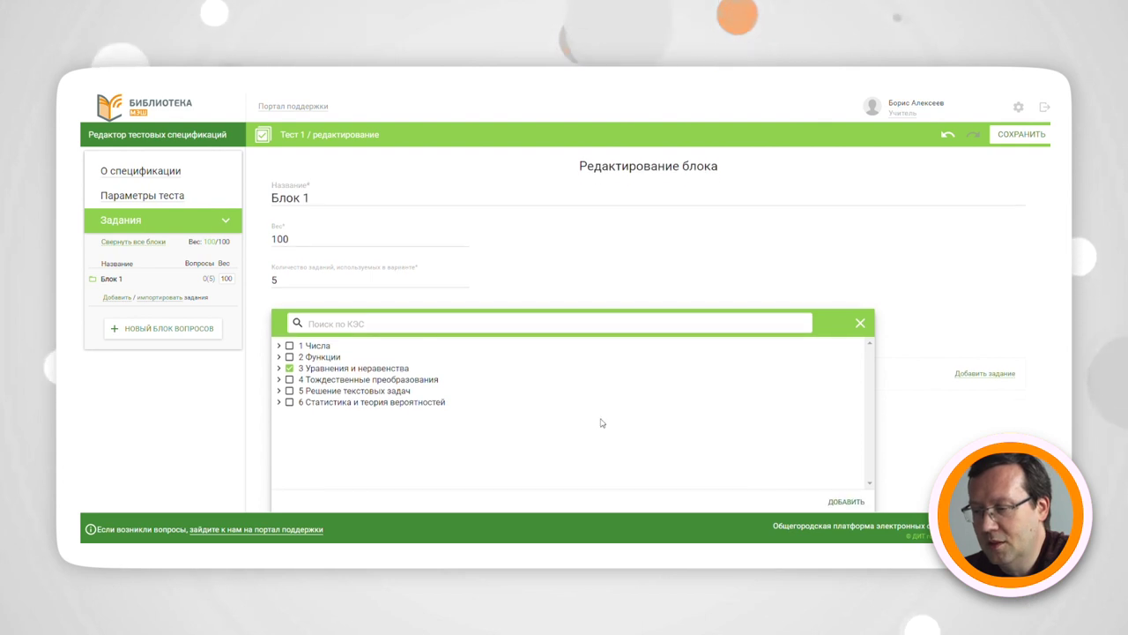
left_click(847, 501)
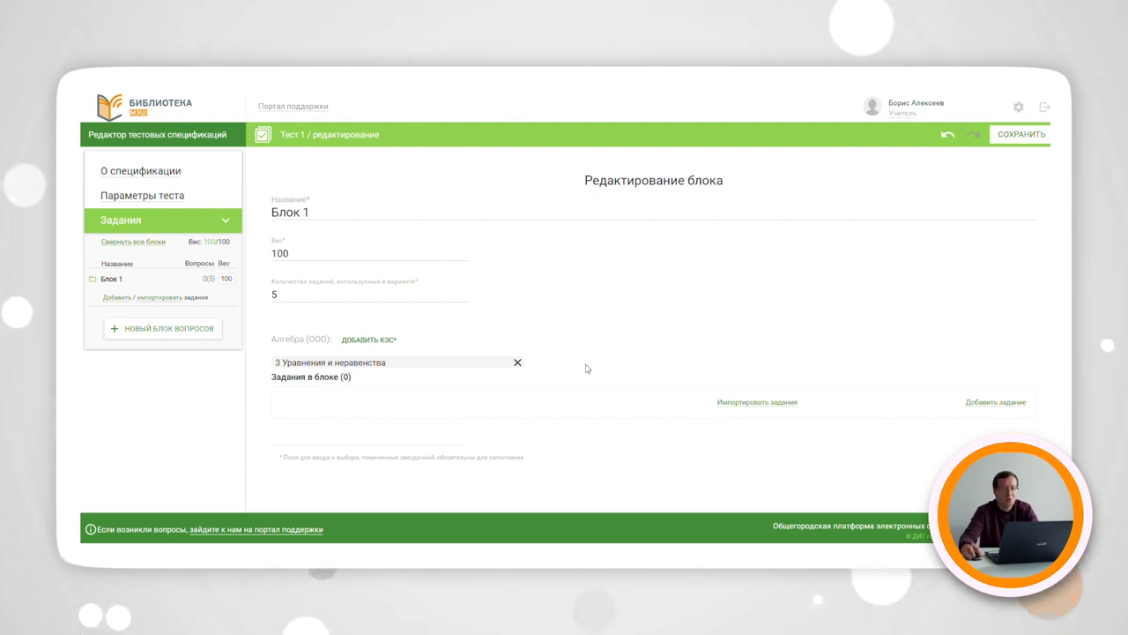
Step: Import the library task "Неравенства и системы (задание 6)" into Блок 1
left_click(766, 405)
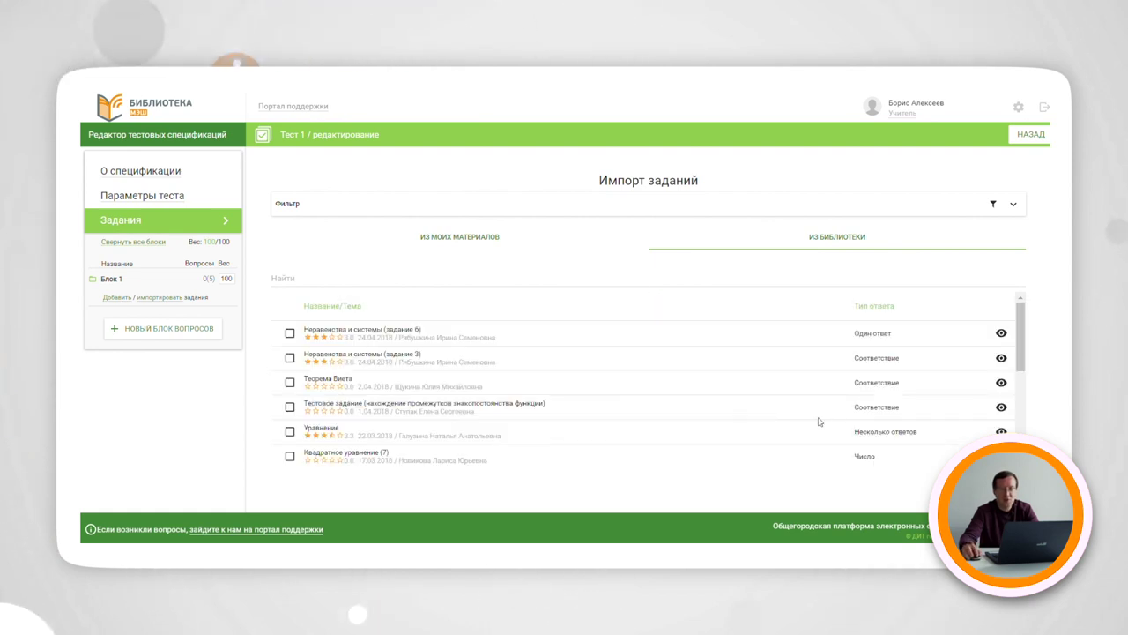
scroll(819, 422, "down", 10)
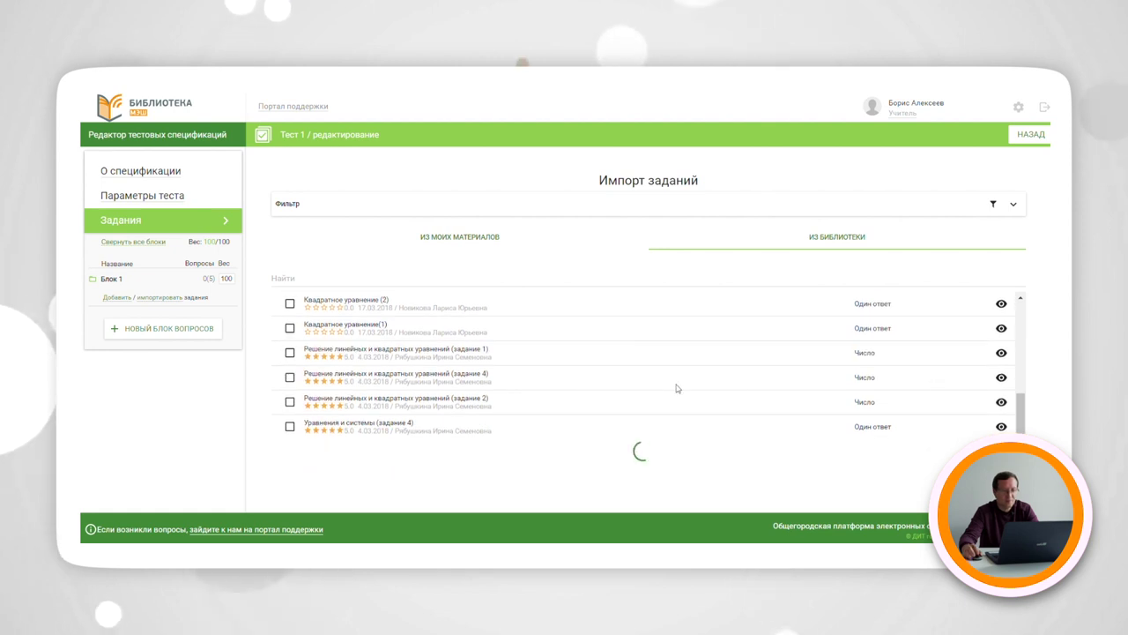
scroll(675, 388, "up", 10)
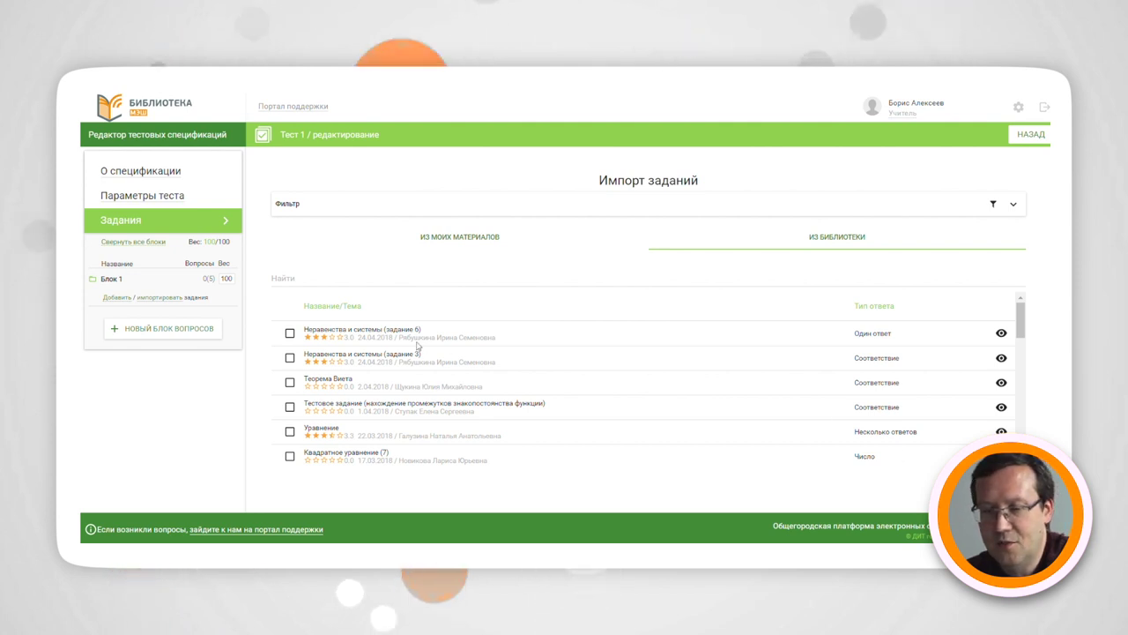
left_click(290, 334)
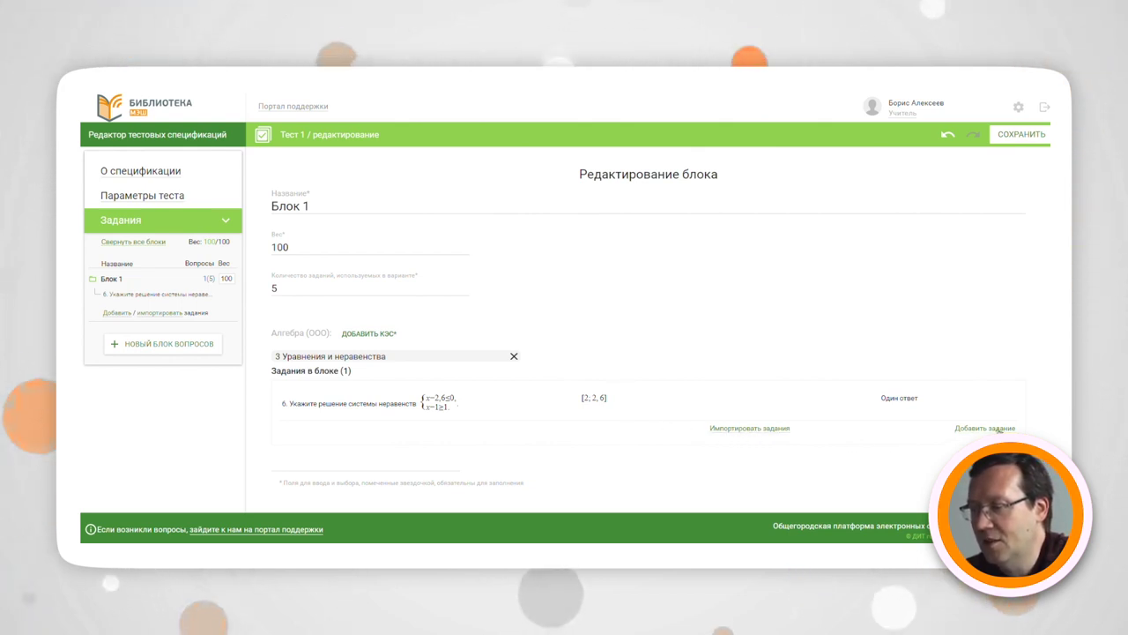
Step: Add four new blank tasks to Блок 1 below the imported inequality task
left_click(984, 427)
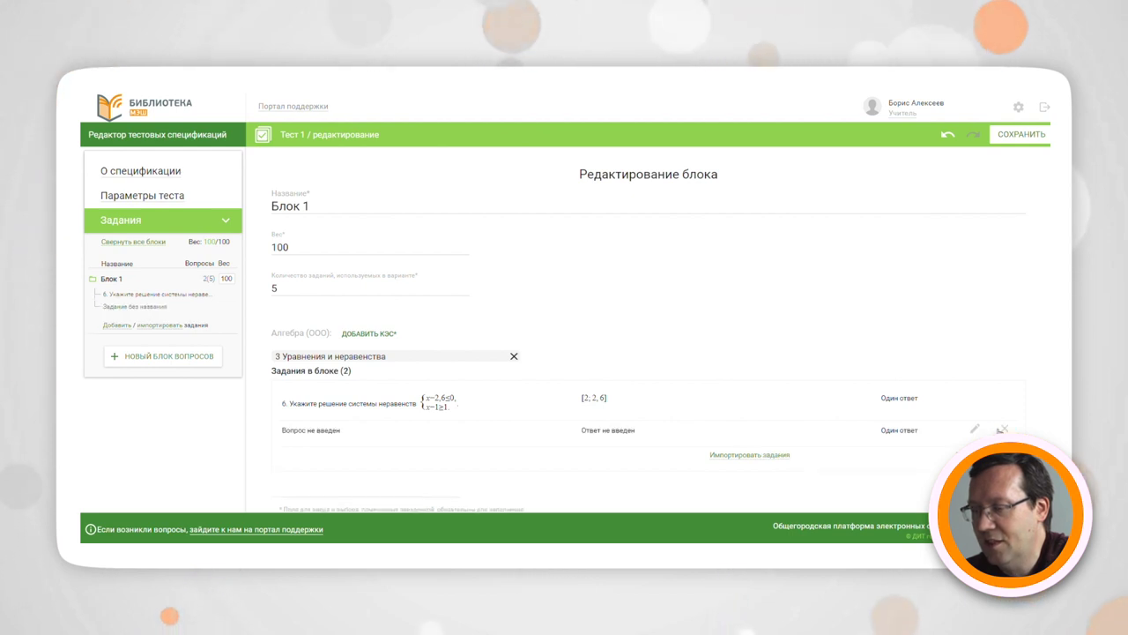
scroll(987, 421, "down", 1)
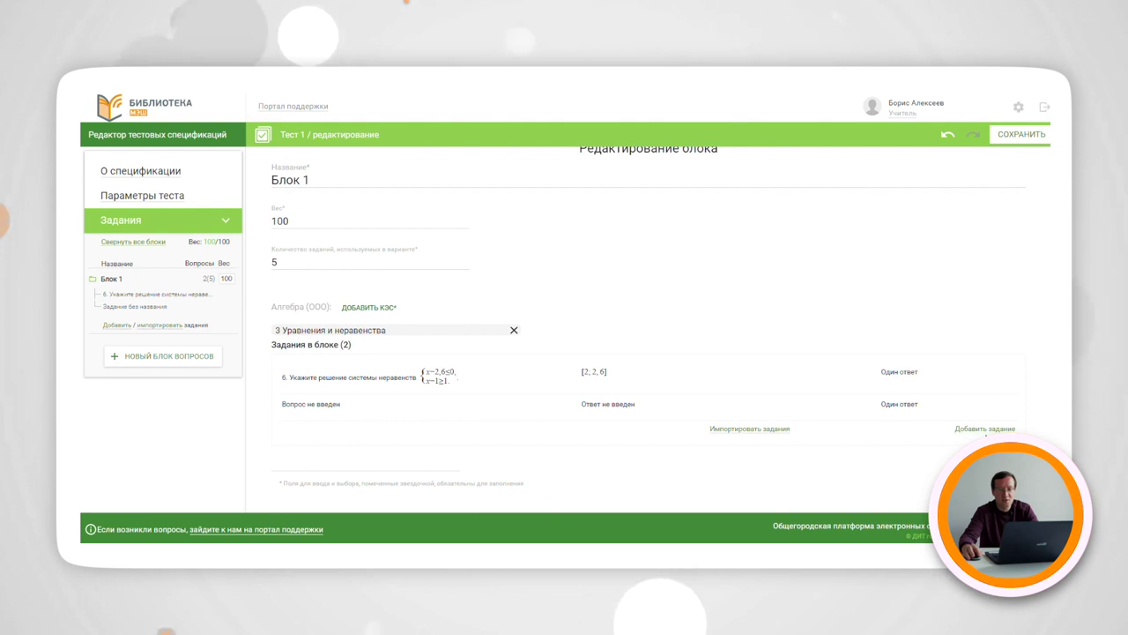
left_click(985, 427)
scroll(985, 428, "down", 1)
left_click(985, 427)
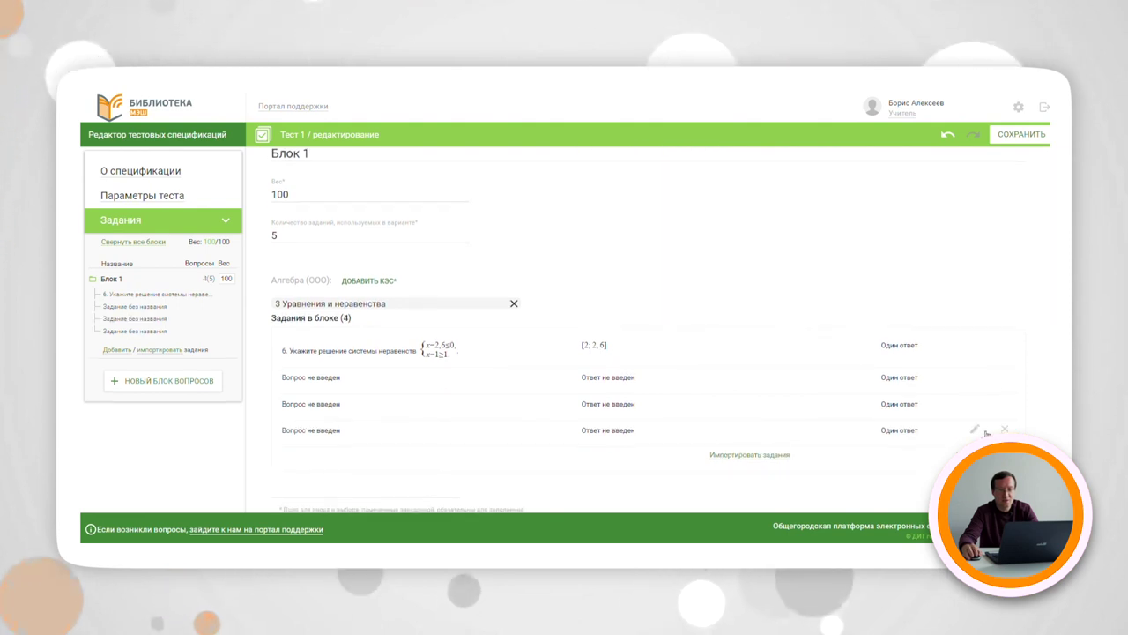
scroll(985, 428, "down", 1)
left_click(984, 428)
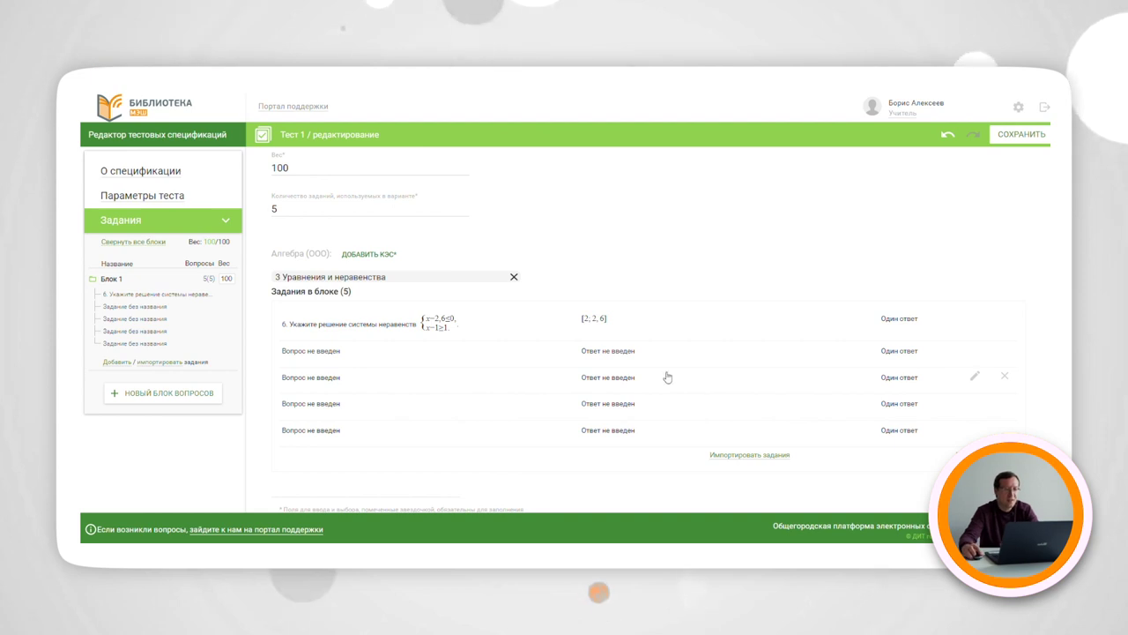
Step: Open the first blank task of Блок 1 for editing and save the specification
left_click(337, 353)
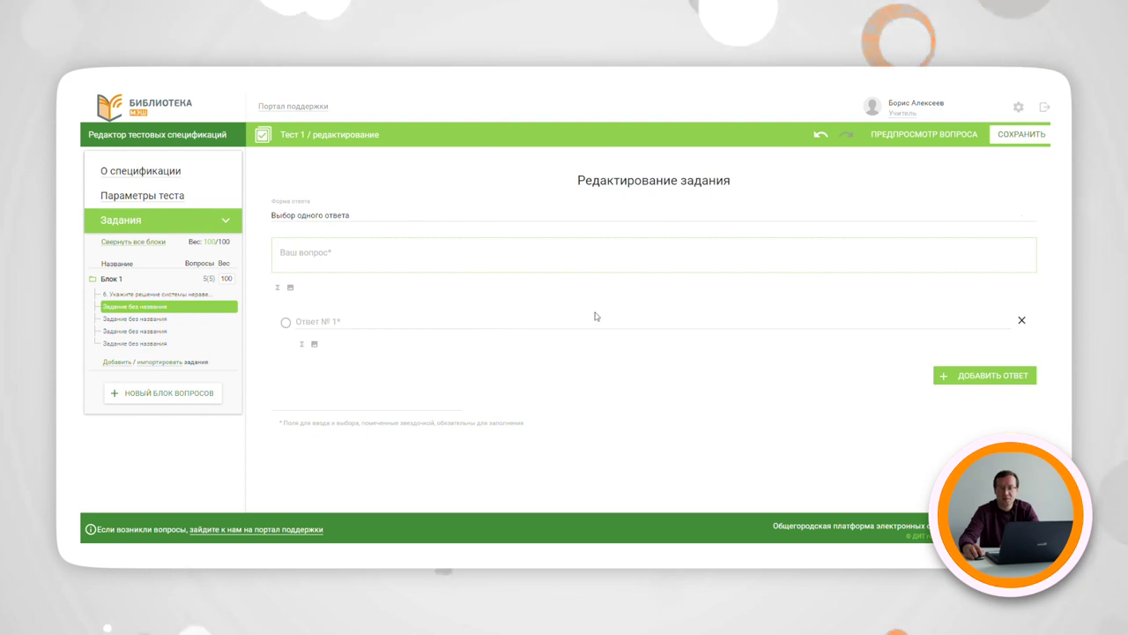
left_click(1019, 134)
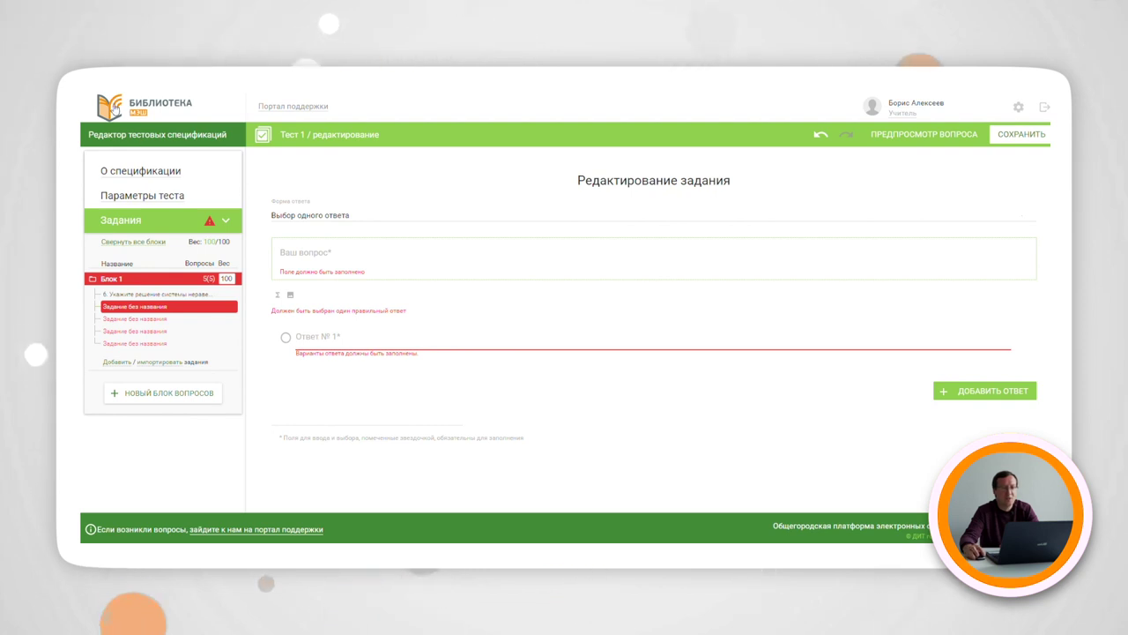
Step: Leave the specification editor for the library's main page and open Мои материалы
left_click(109, 107)
left_click(537, 360)
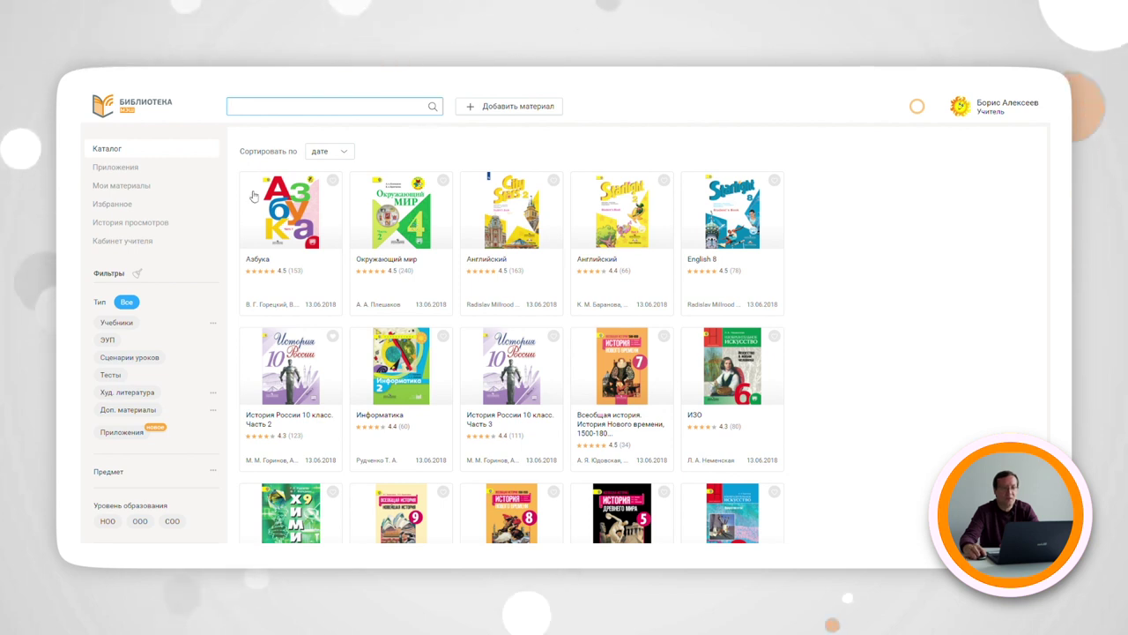
left_click(123, 186)
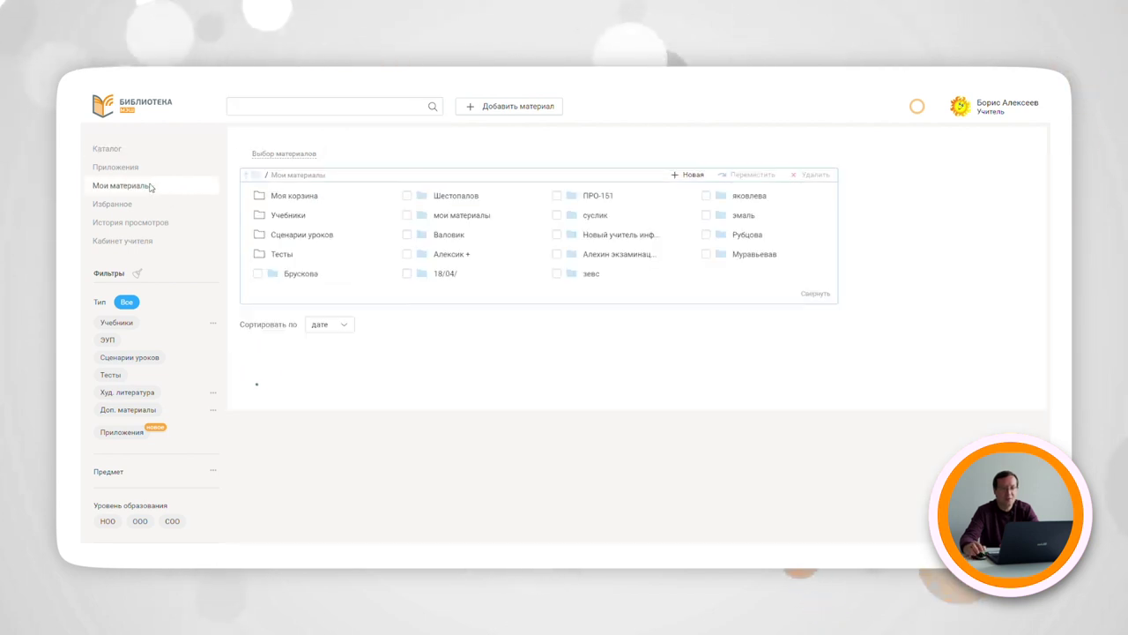